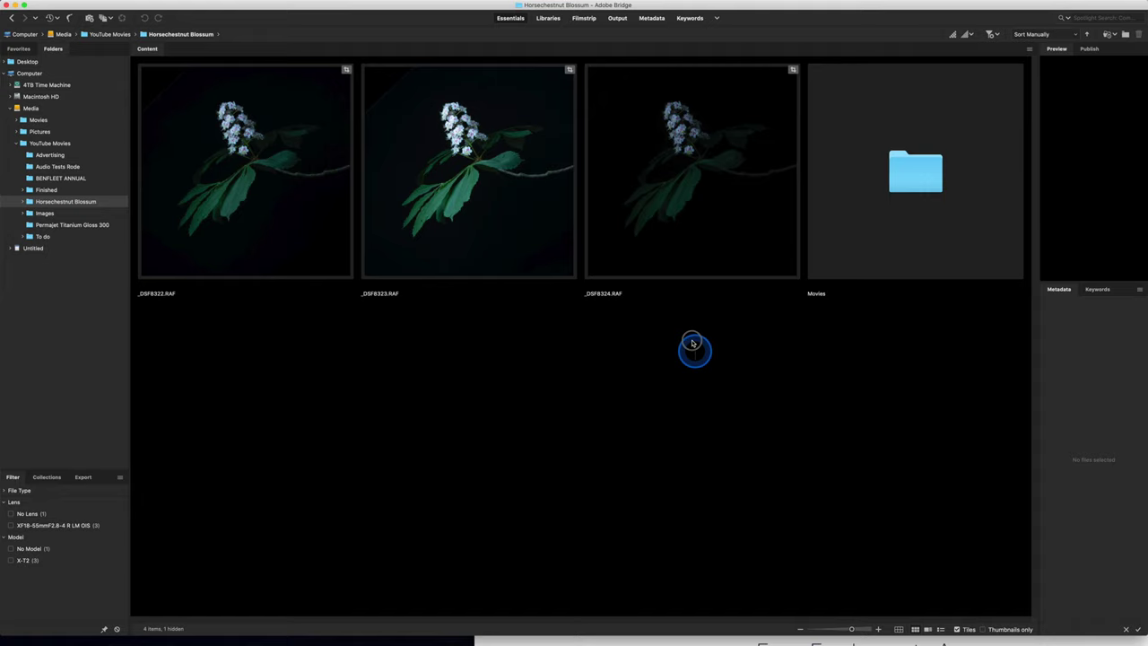
Open _DSF8322.RAF, _DSF8323.RAF and _DSF8324.RAF together in Camera Raw
drag(693, 346, 243, 196)
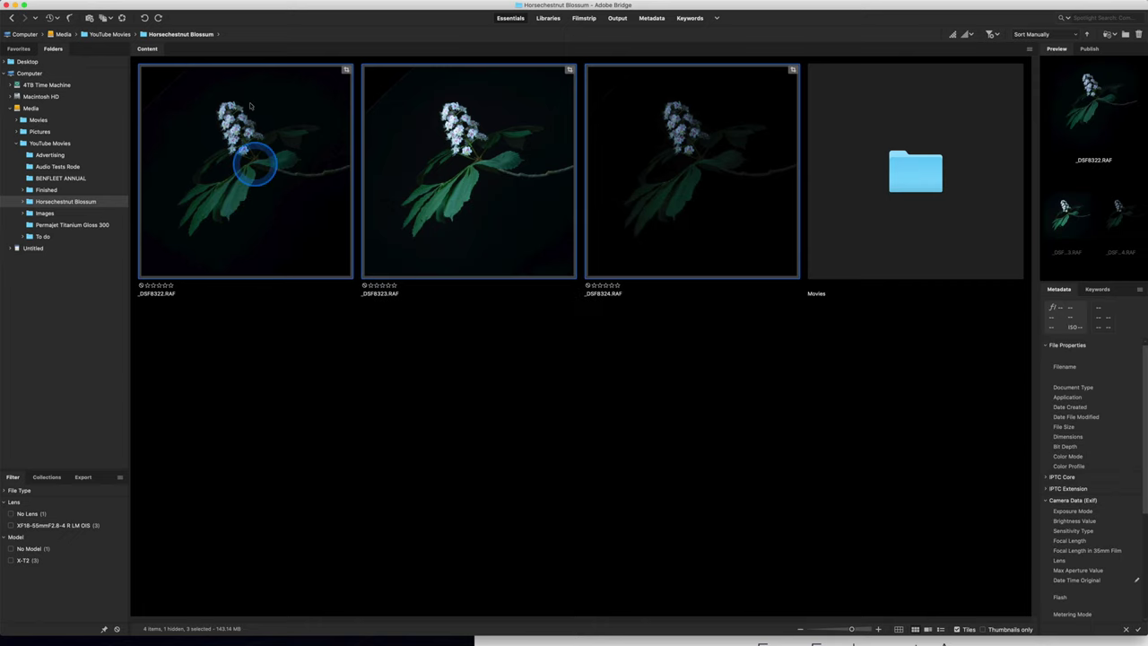
click(97, 4)
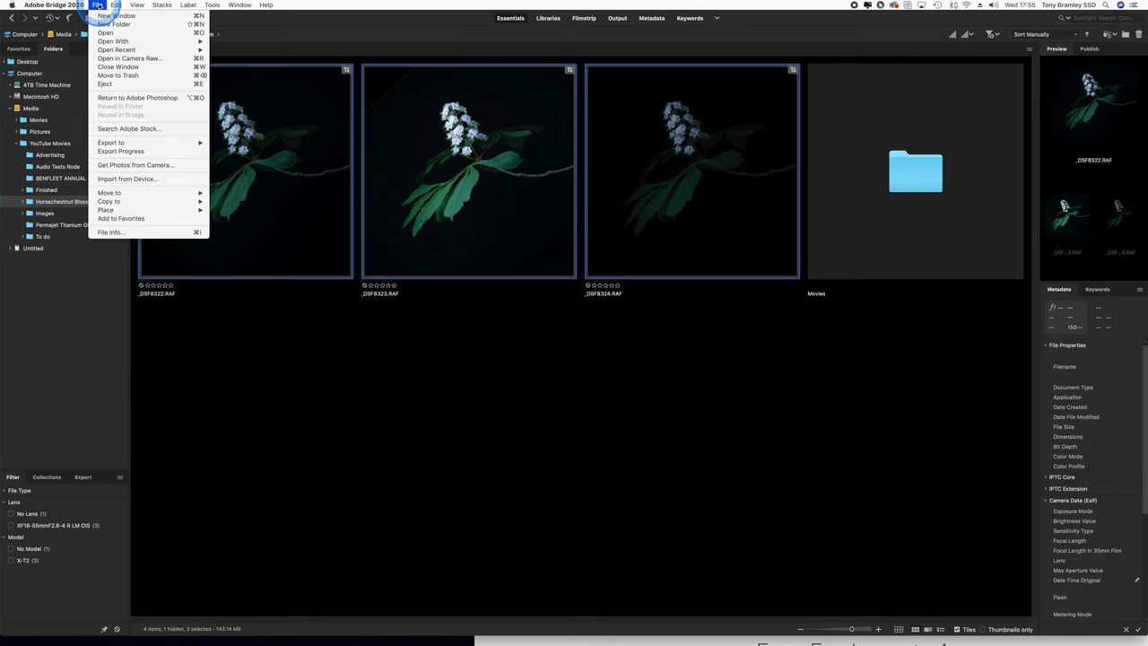
click(124, 57)
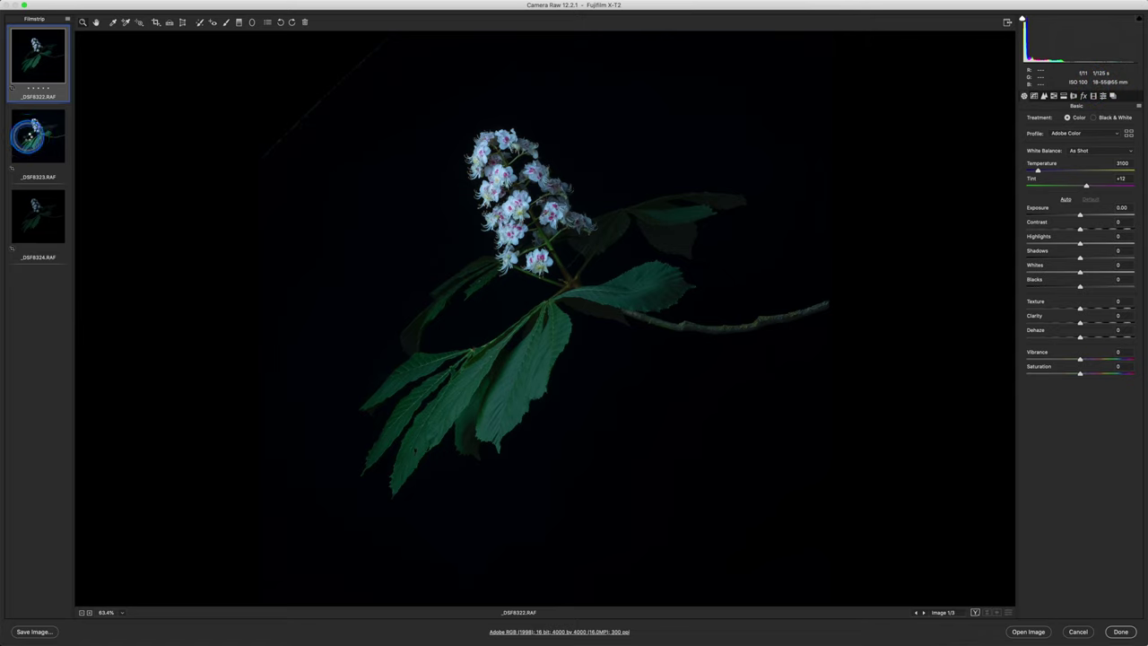
Compare the exposures of the three loaded images, ending with _DSF8322.RAF displayed
click(32, 135)
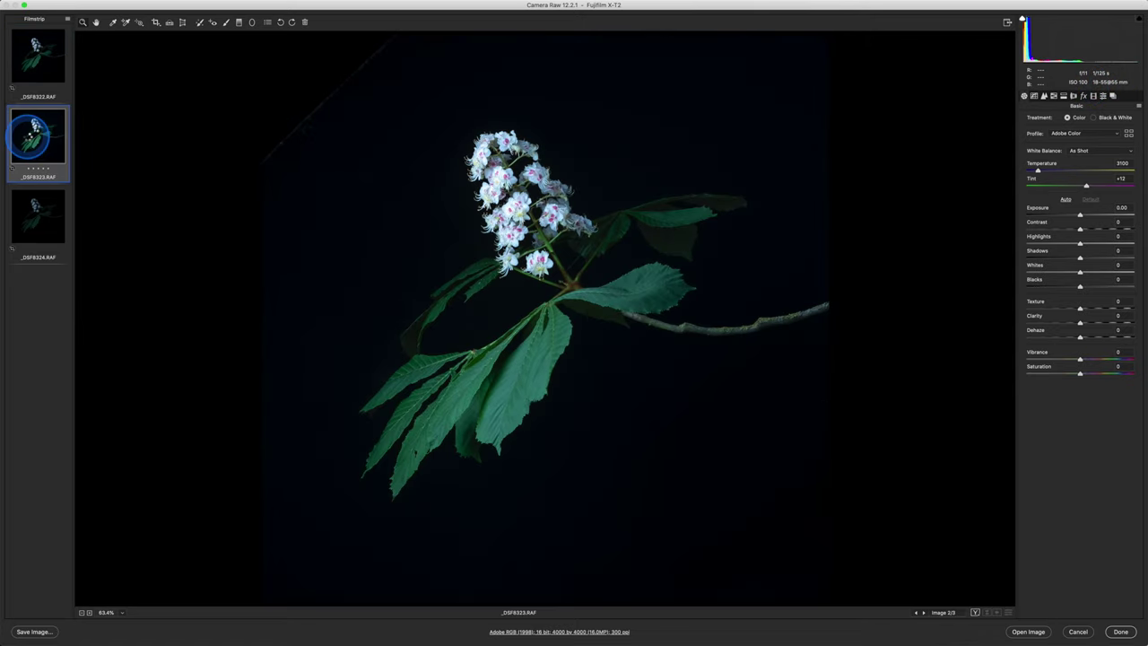
click(39, 218)
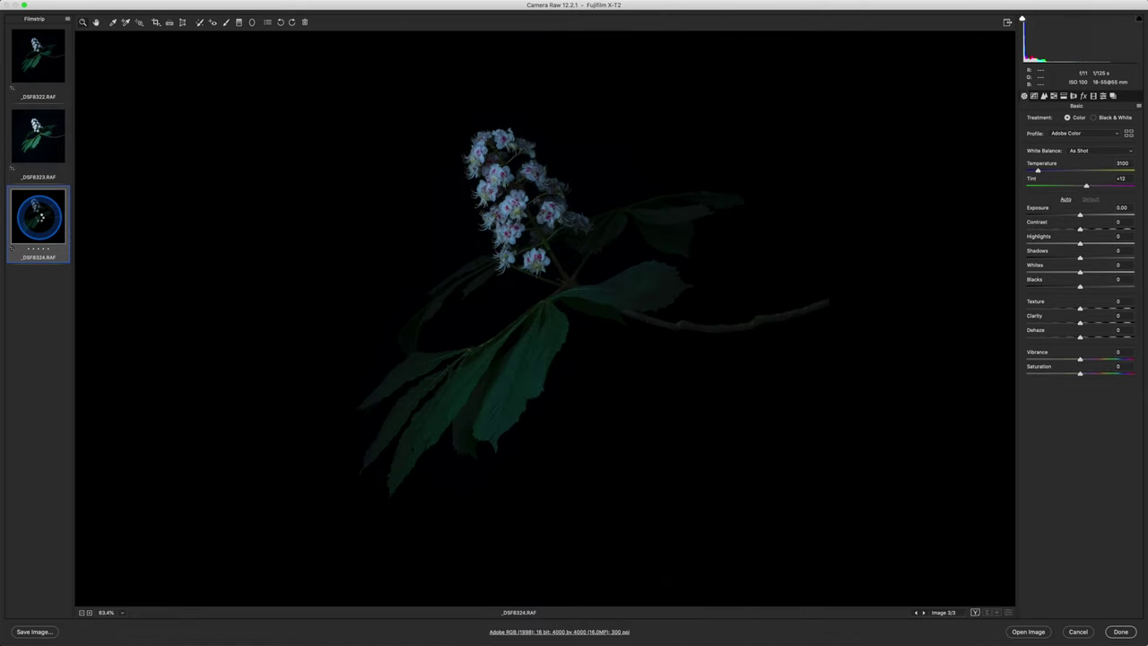
click(43, 61)
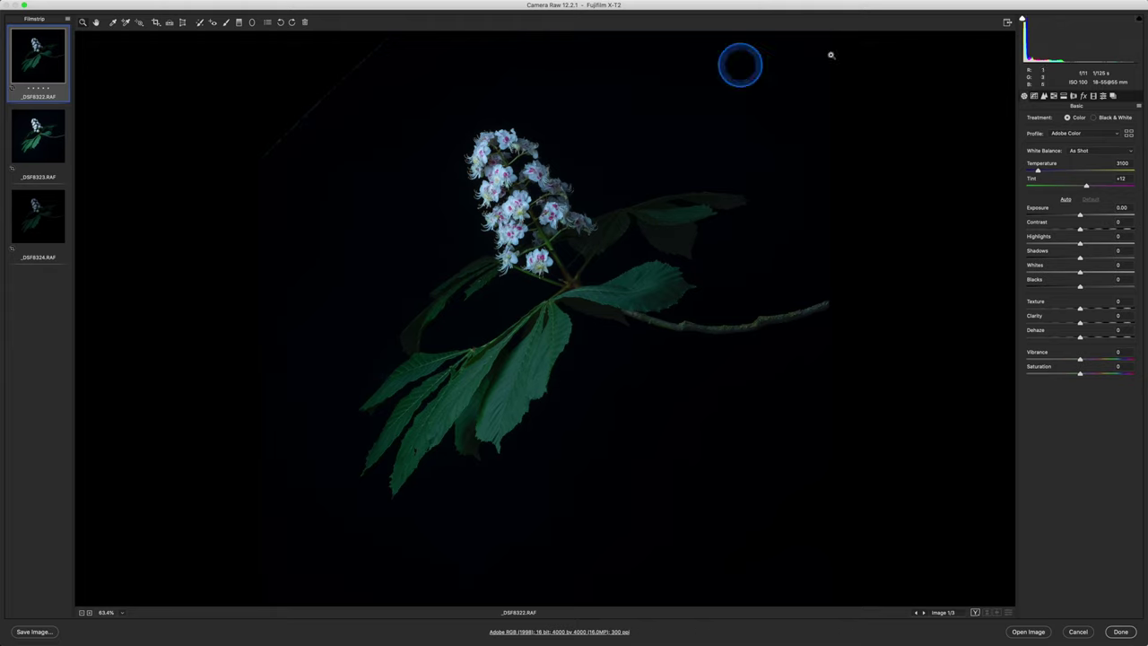
Check _DSF8322.RAF for highlight and shadow clipping with the histogram's clipping warnings
click(1140, 20)
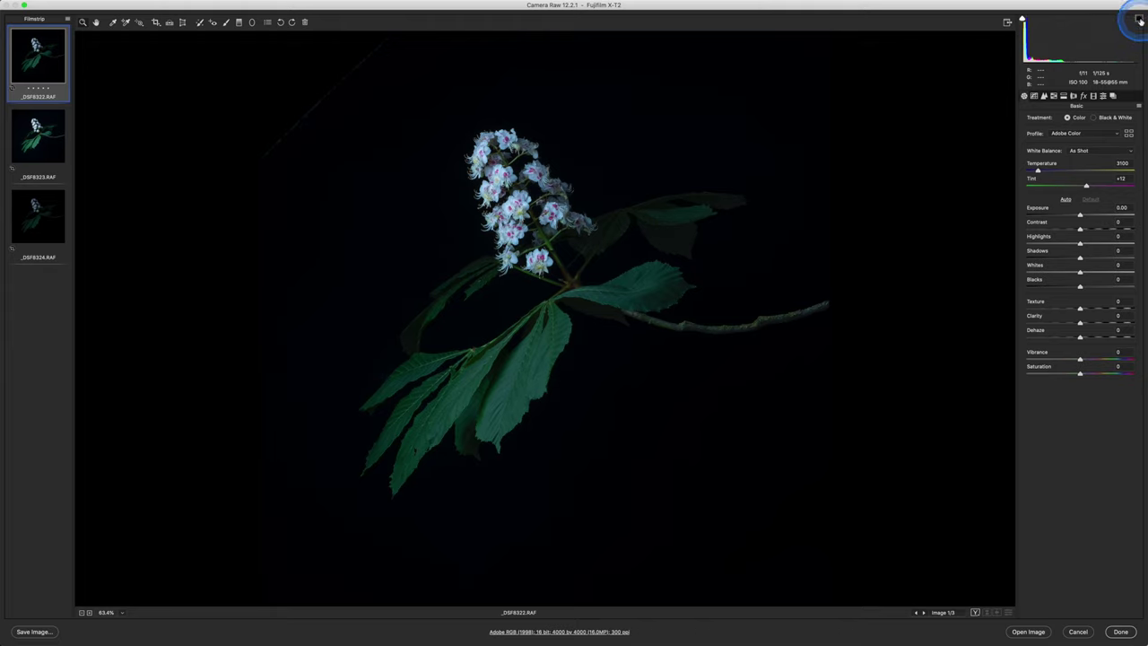
click(1022, 20)
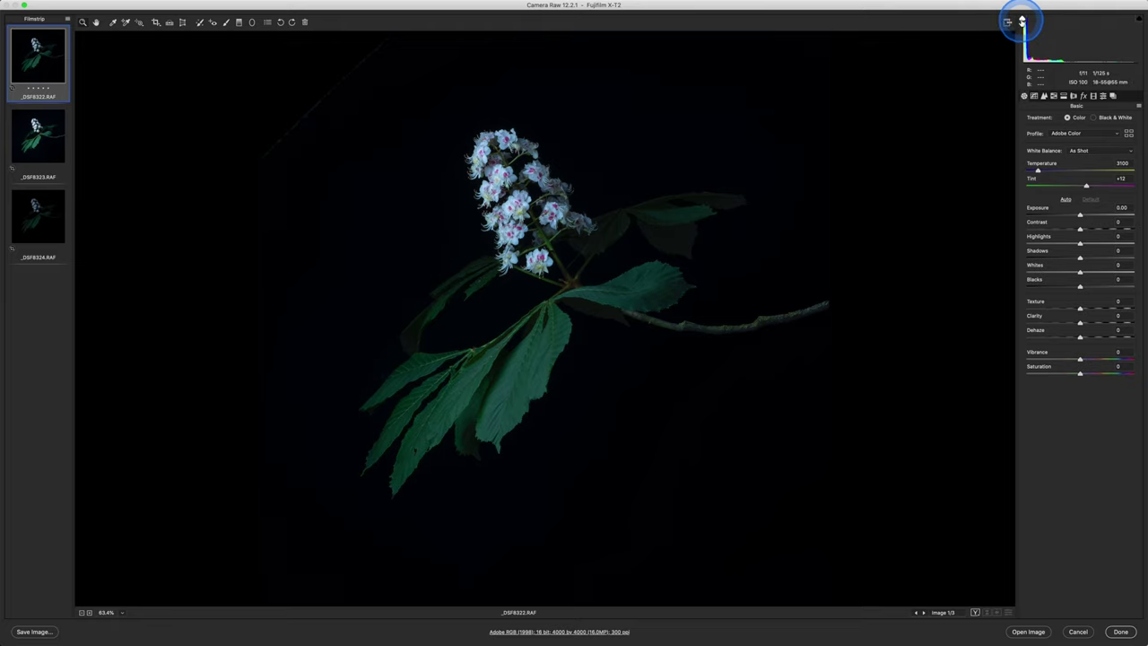
click(1023, 20)
click(1023, 20)
Set the white balance of _DSF8322.RAF to a temperature of 3300 and a tint of +8, judging it at 100% zoom
click(529, 279)
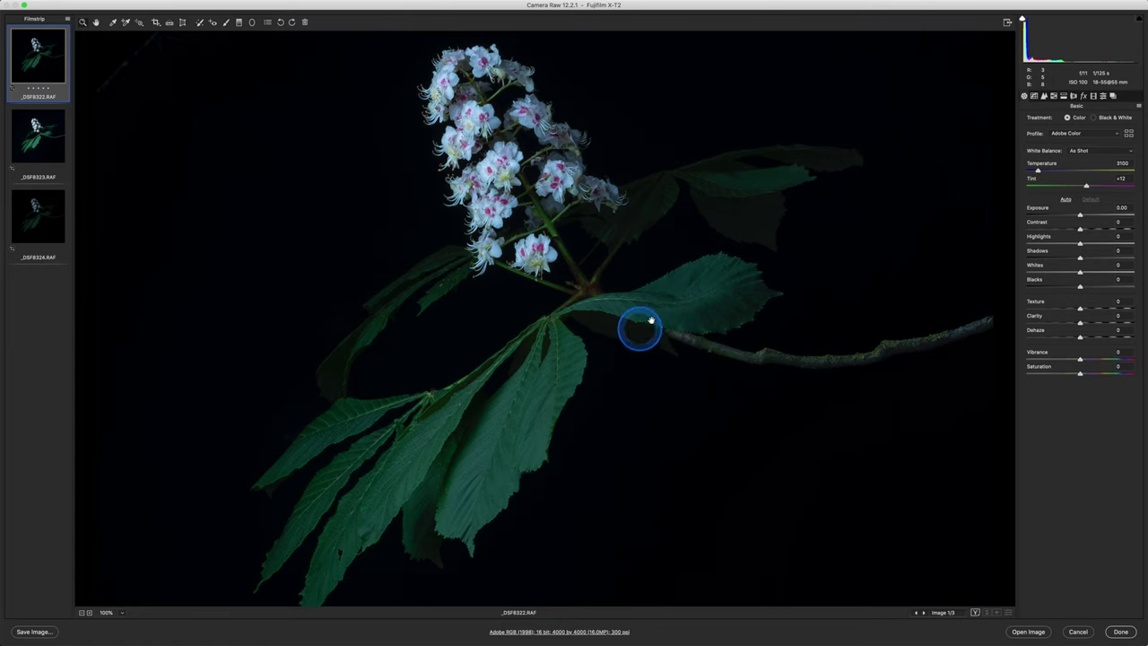
drag(567, 230, 566, 259)
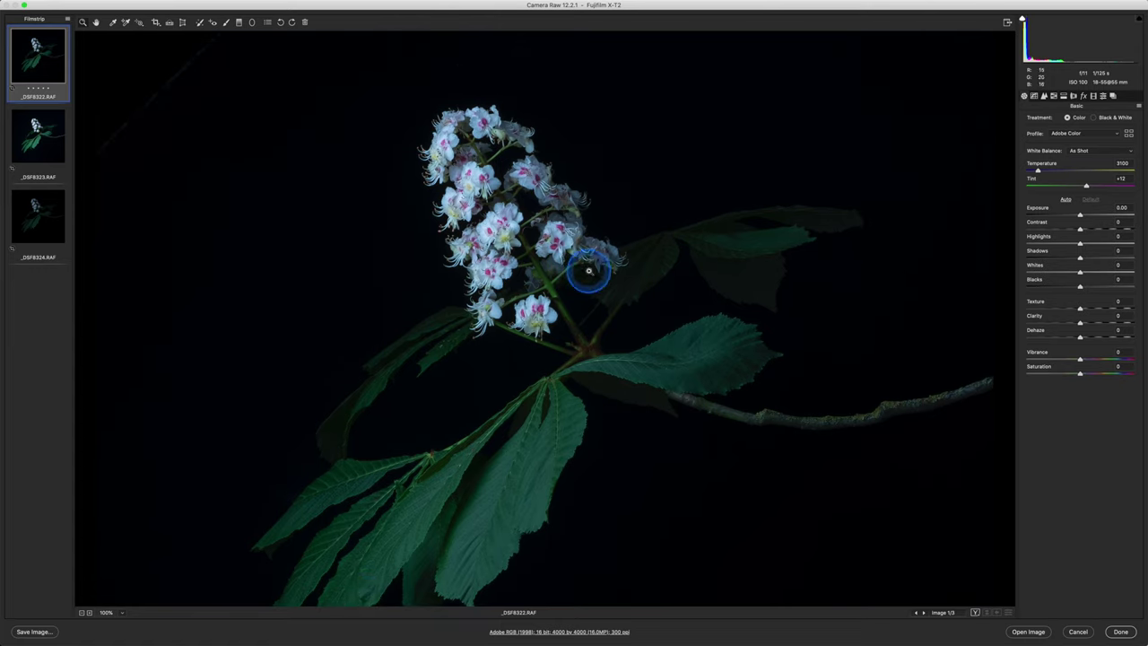
click(1038, 171)
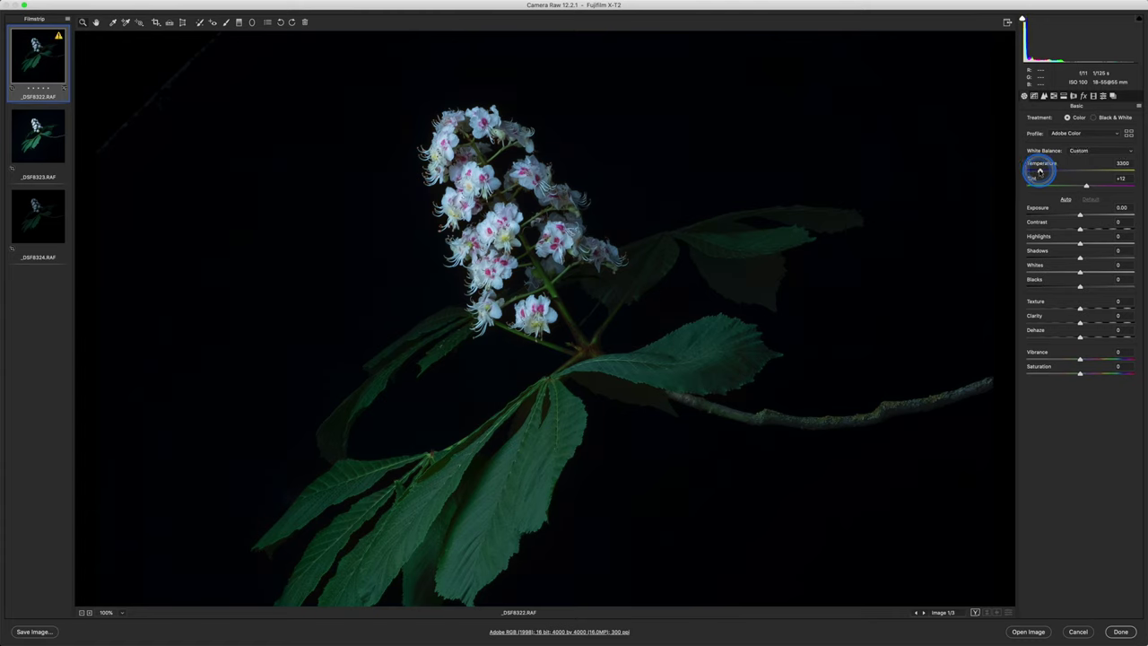
click(1039, 170)
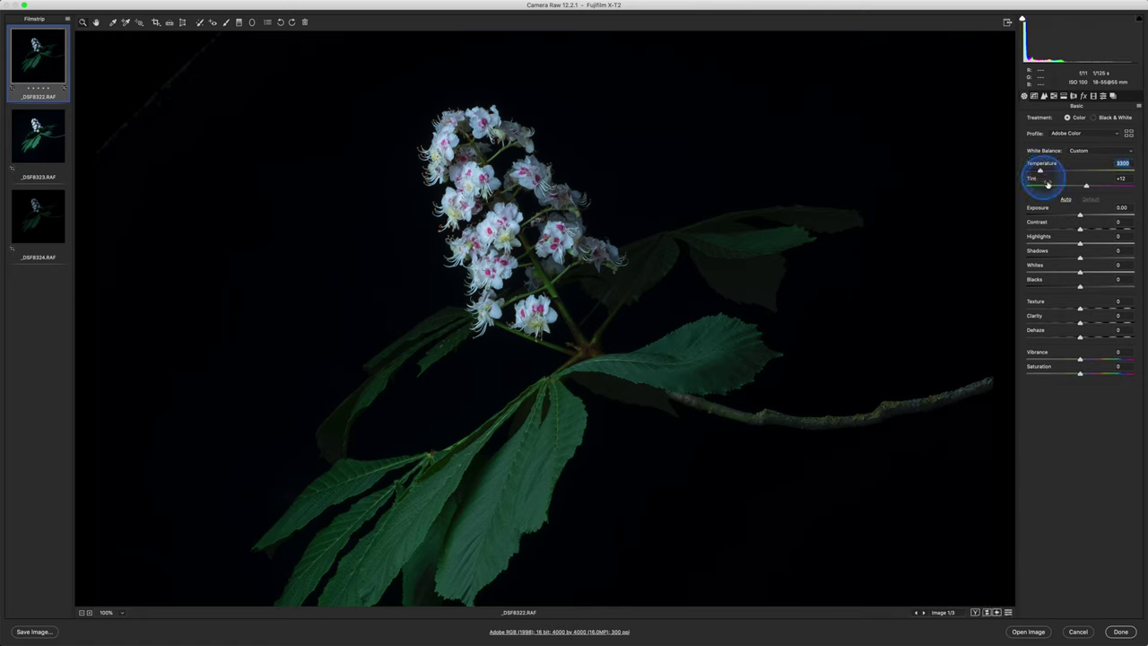
drag(1086, 187, 1081, 186)
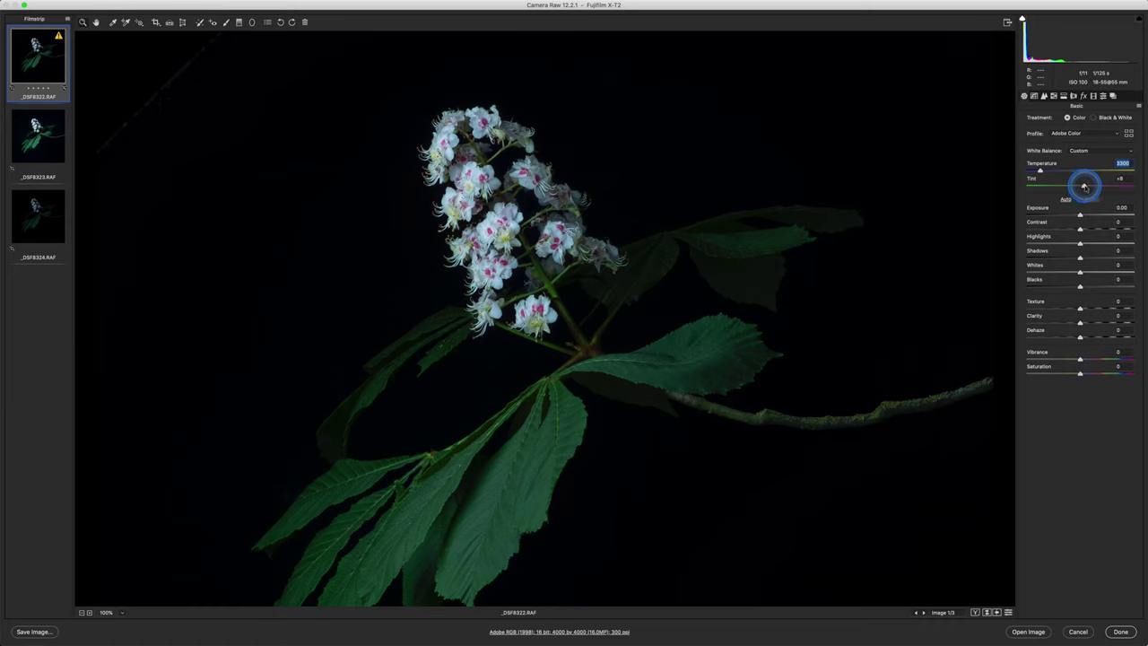
key(Tab)
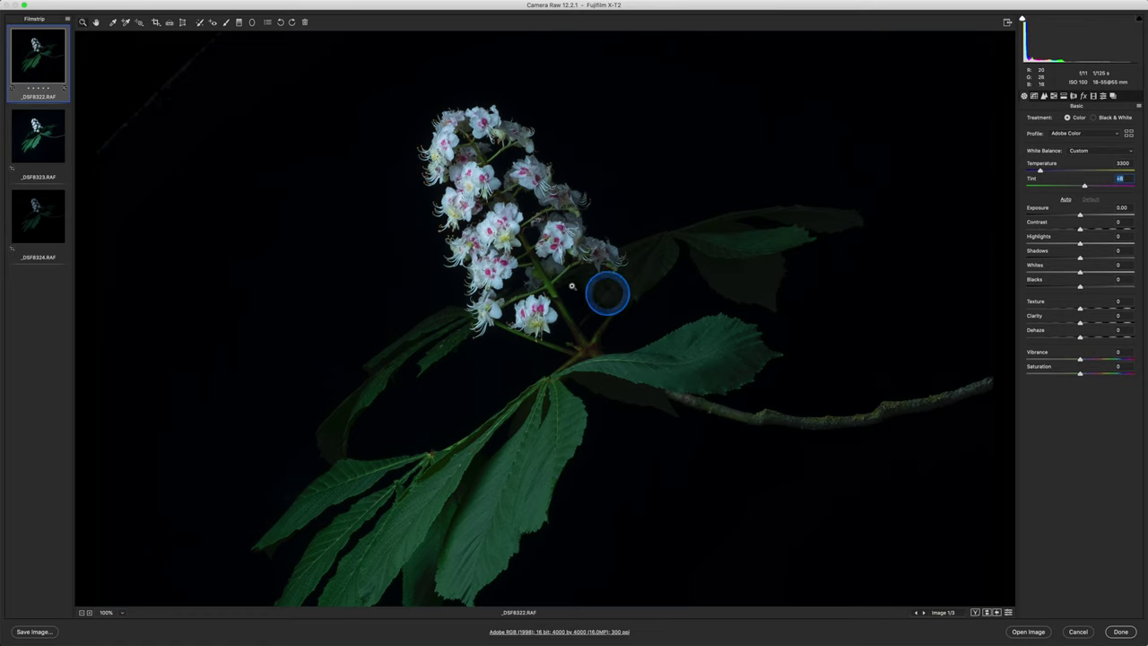
Sharpen _DSF8322.RAF with an amount of 51 and a radius of 1.0
mouse_move(566, 364)
mouse_down()
mouse_move(569, 310)
mouse_move(569, 382)
mouse_up()
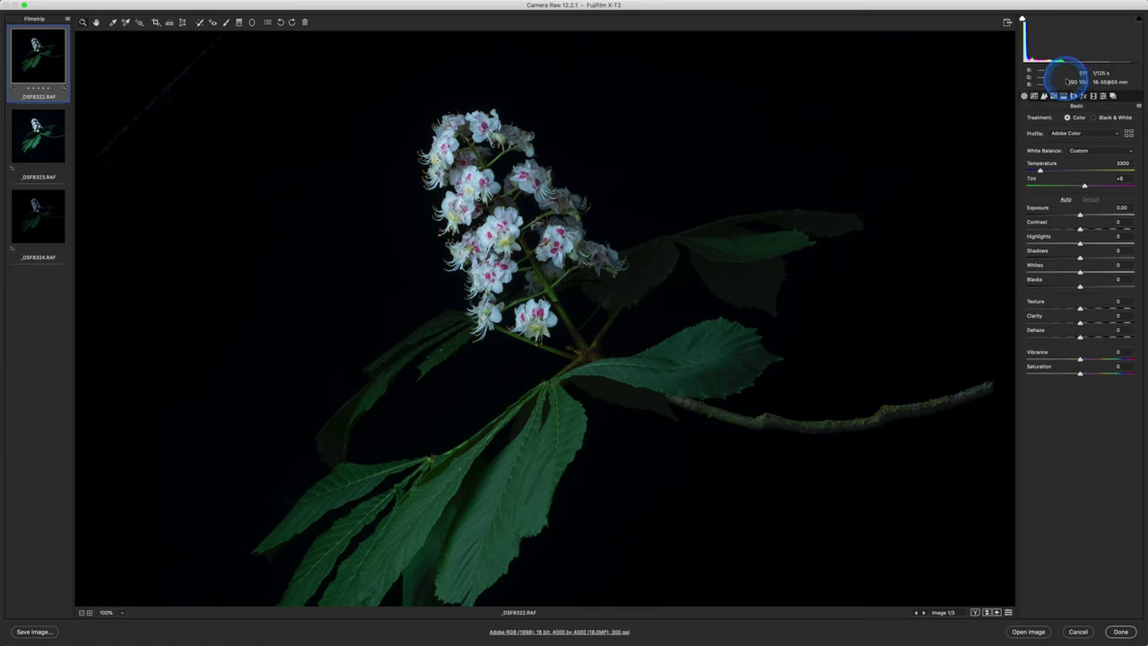
click(1044, 96)
drag(1055, 134, 1059, 135)
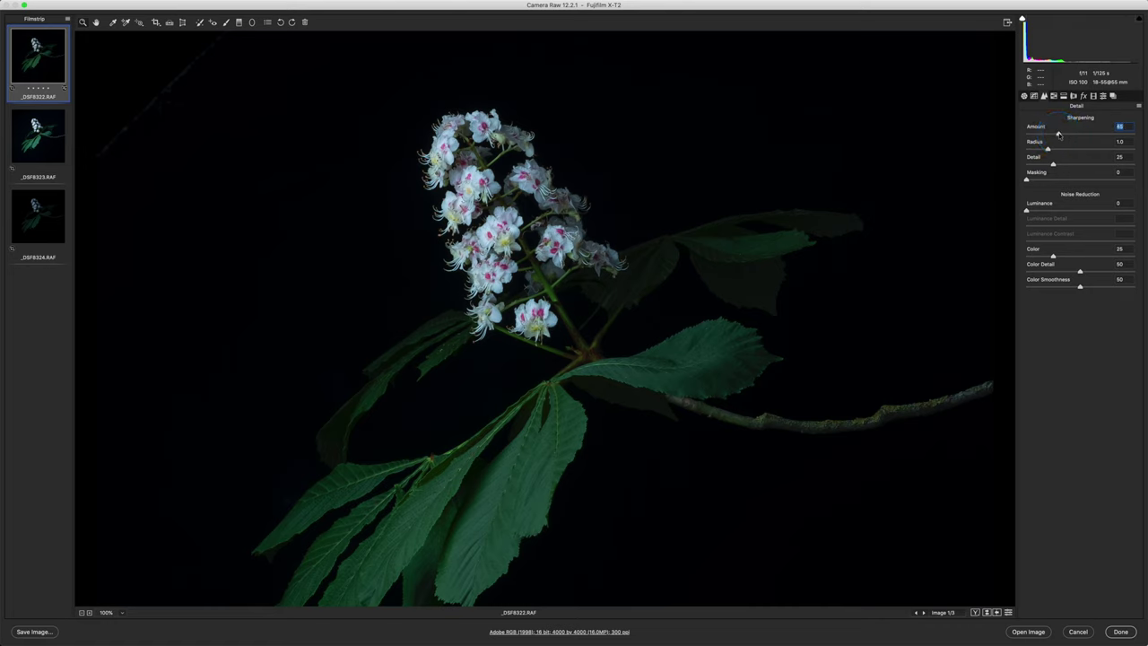
click(1059, 133)
click(1055, 151)
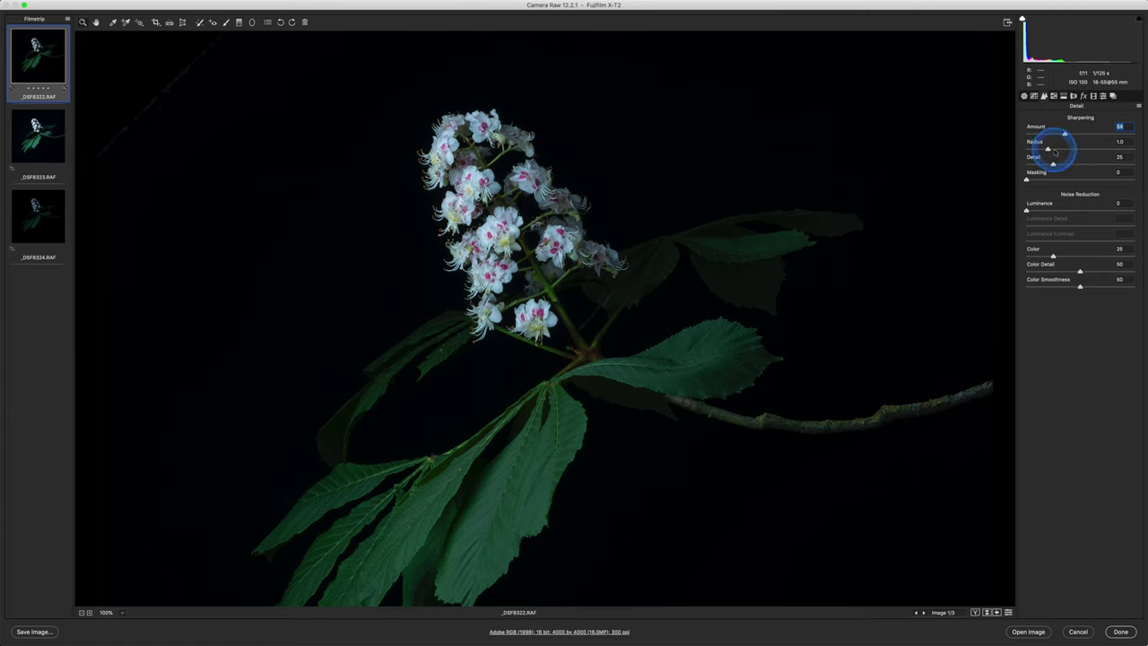
drag(1053, 152, 1054, 150)
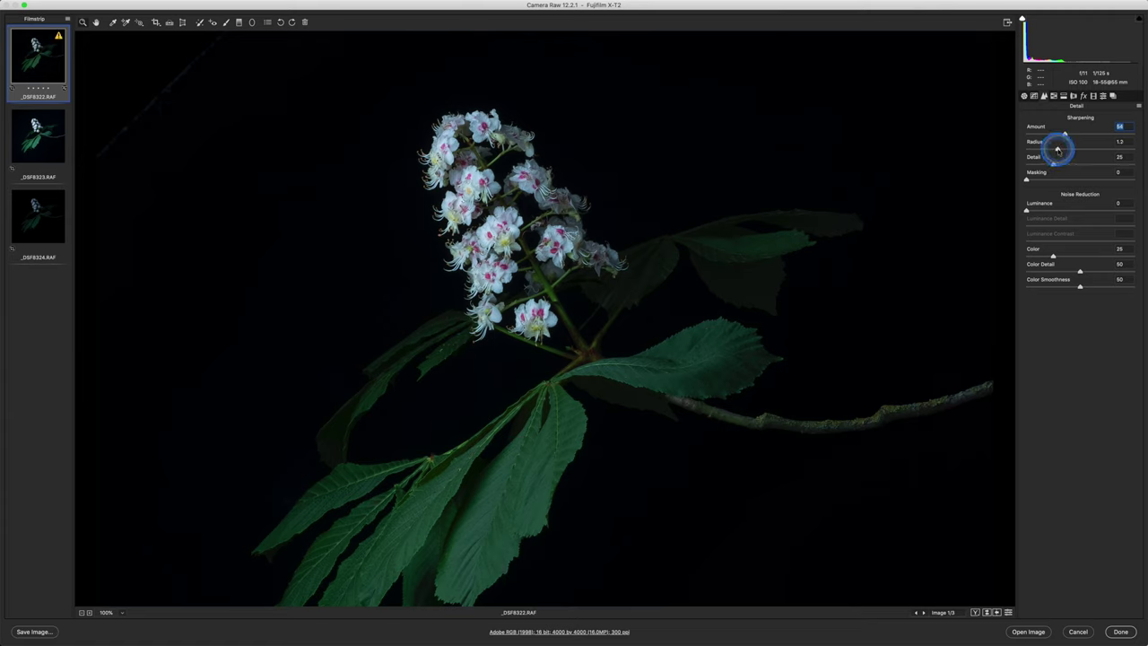
click(1057, 149)
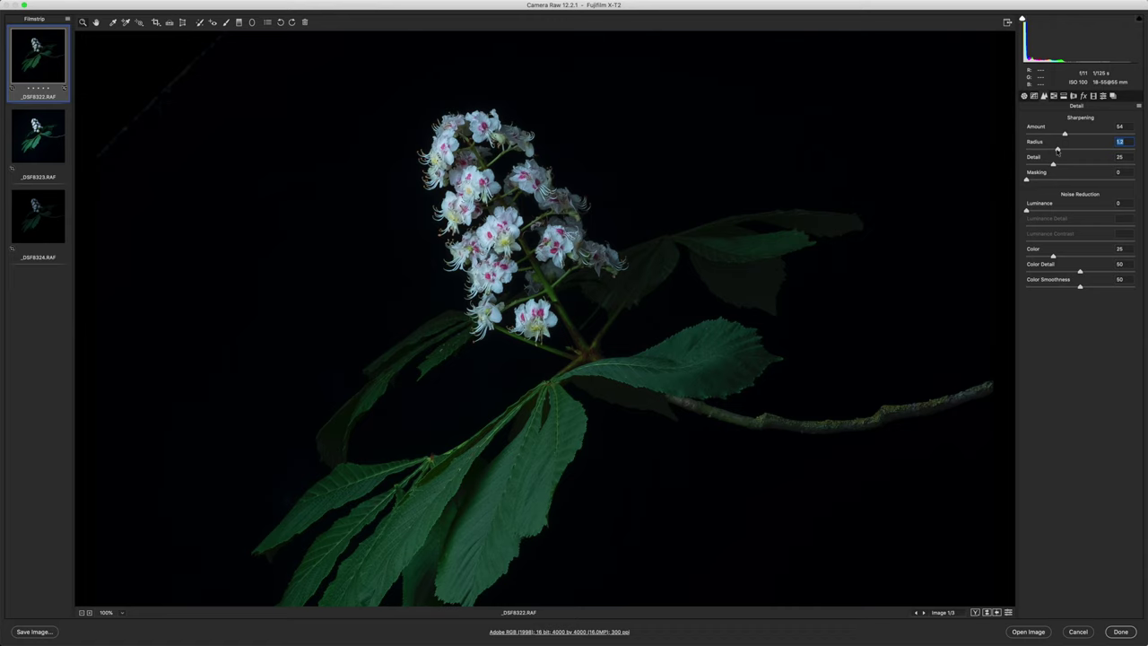
scroll(493, 481, down, 3)
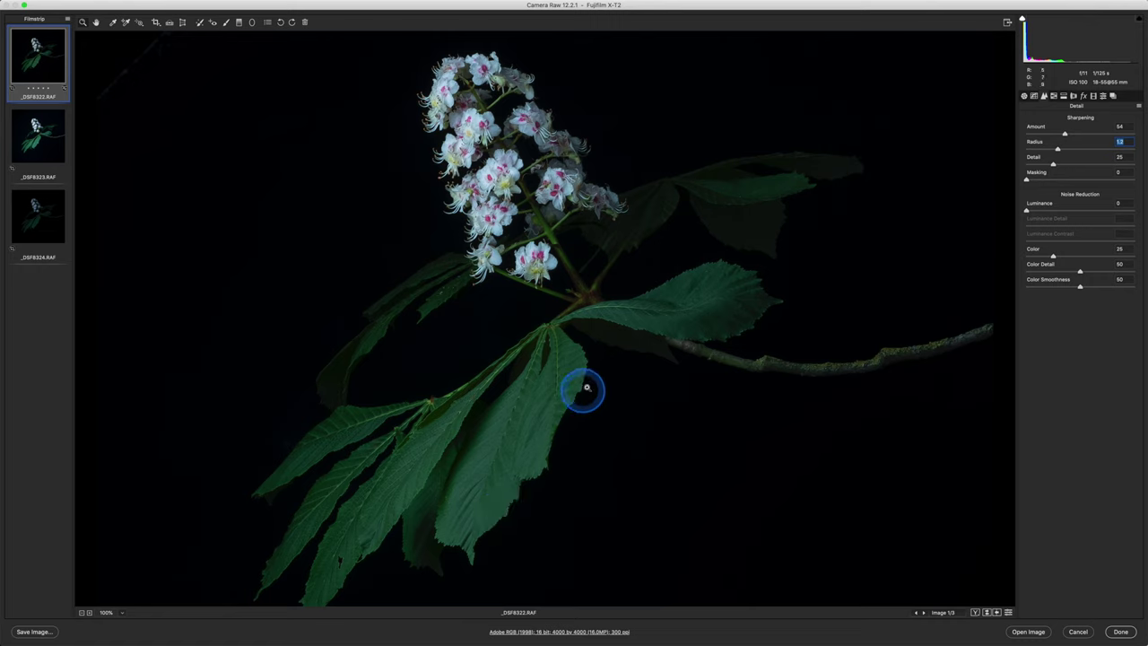
mouse_move(1067, 136)
mouse_down()
mouse_move(1061, 144)
mouse_move(1065, 134)
mouse_up()
click(1064, 135)
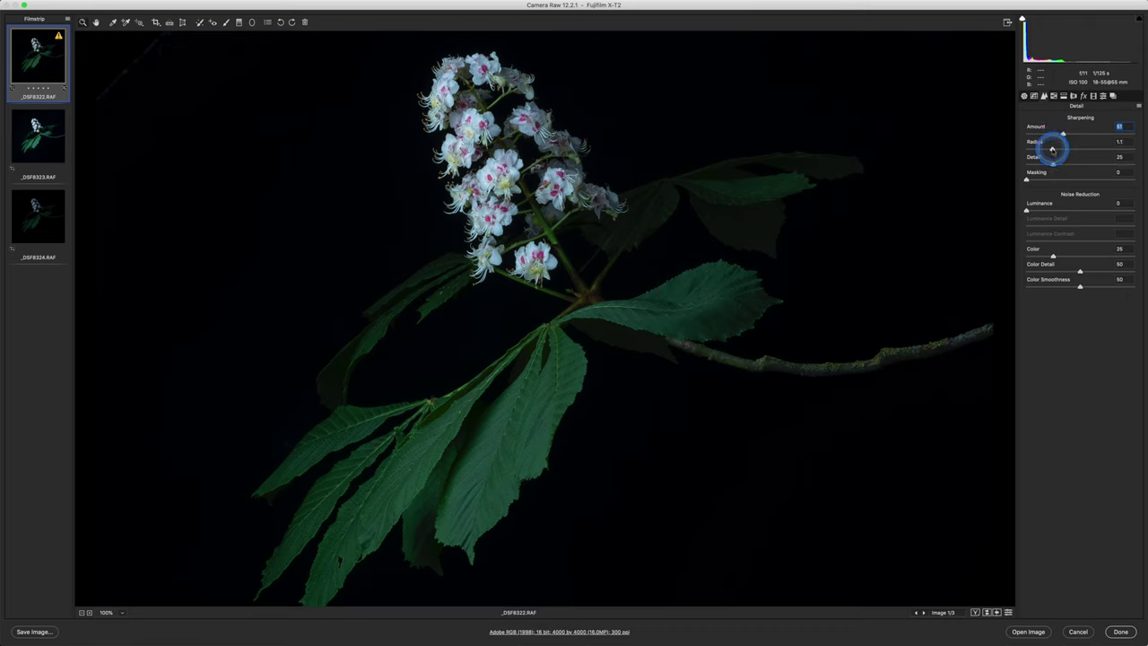
click(1049, 149)
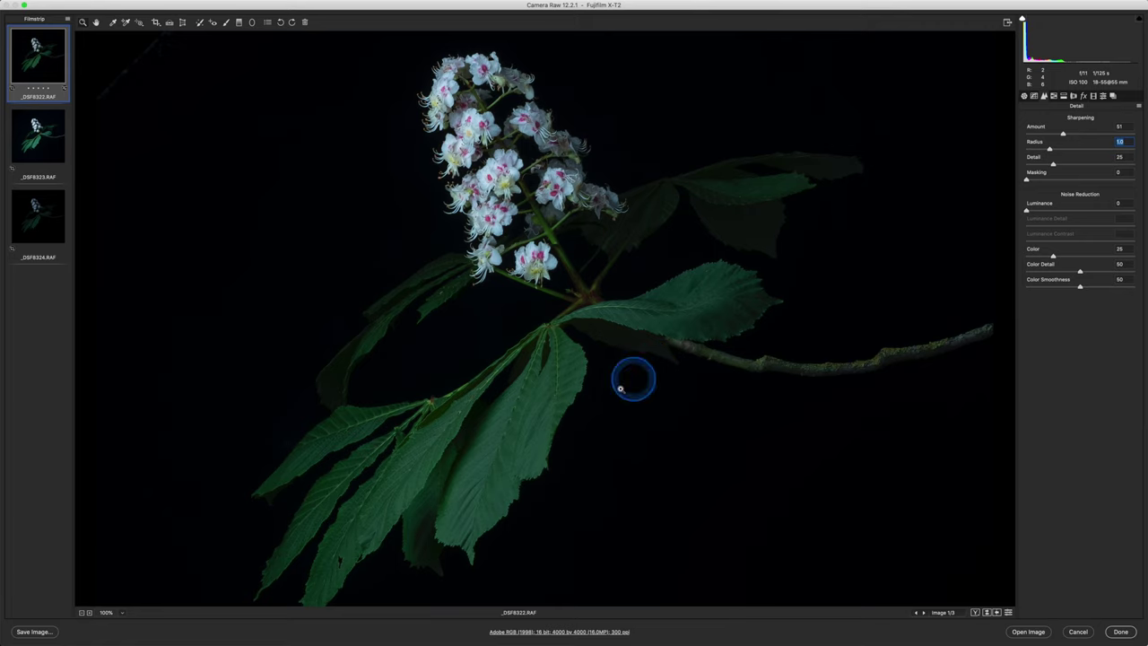
Fit the whole image in view and change the background around it to Dark Gray
click(442, 548)
drag(442, 549, 442, 549)
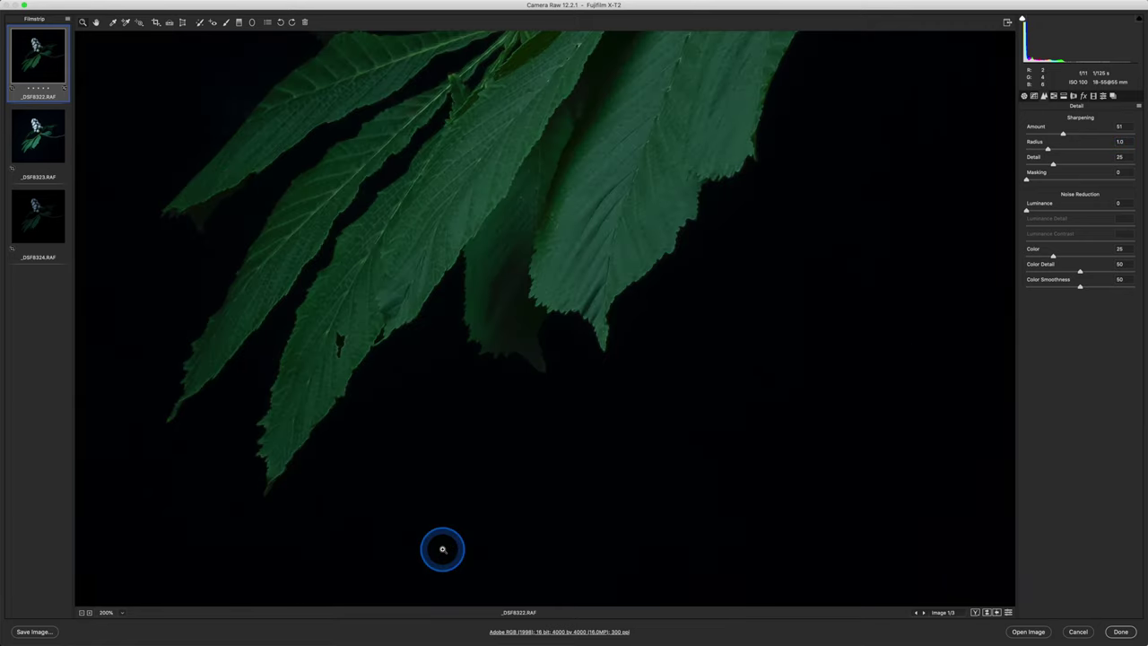
right_click(531, 280)
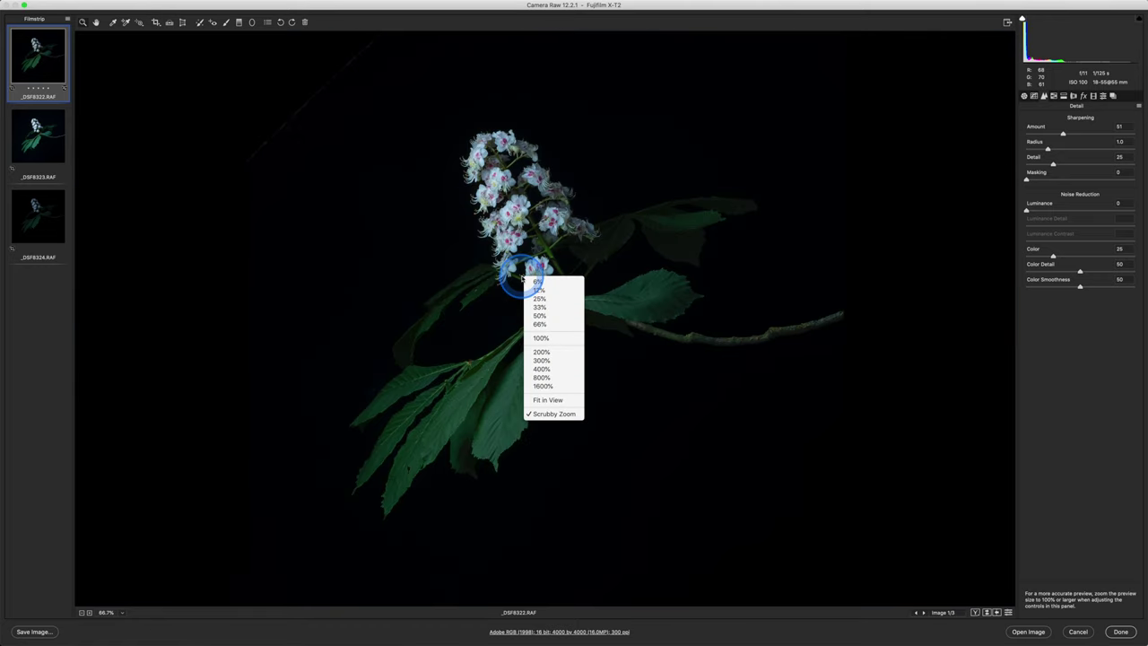
click(543, 401)
right_click(96, 83)
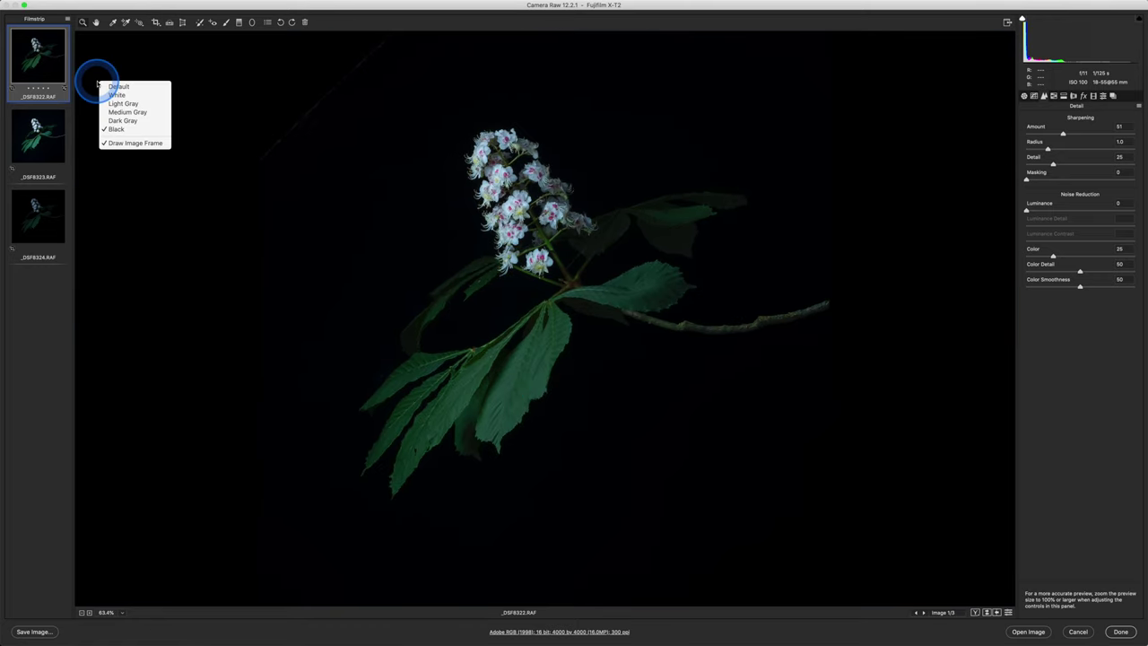
click(117, 120)
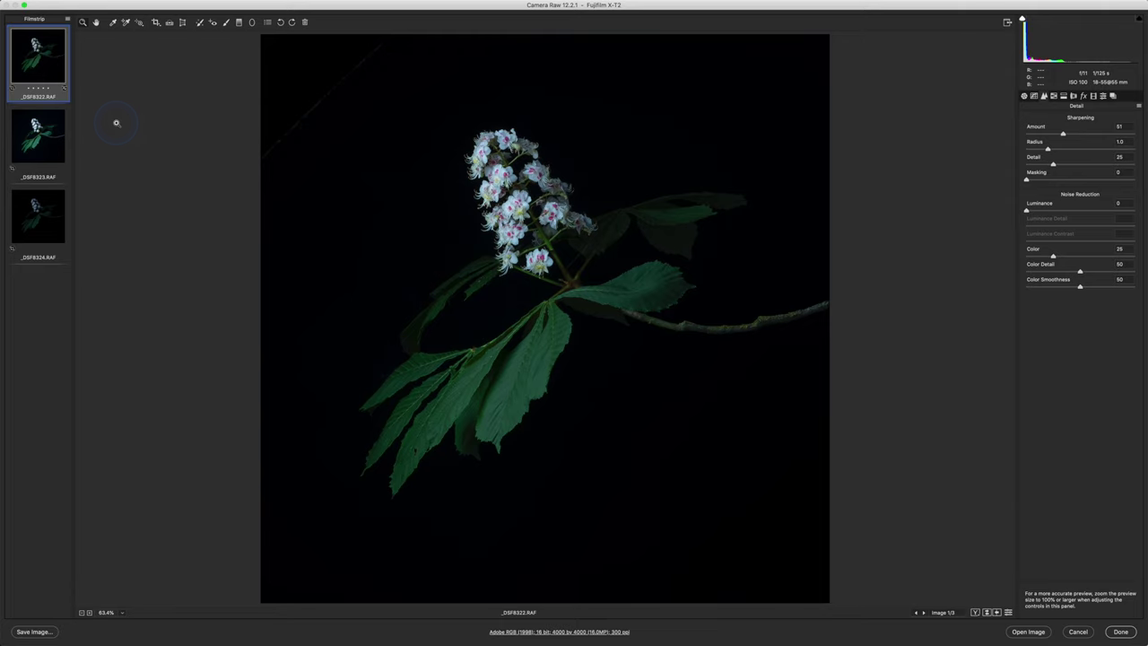
Crop the image at a 1 to 1 ratio to about 3393 by 3393 pixels around the blossom, leaving out the metal clamp
click(157, 22)
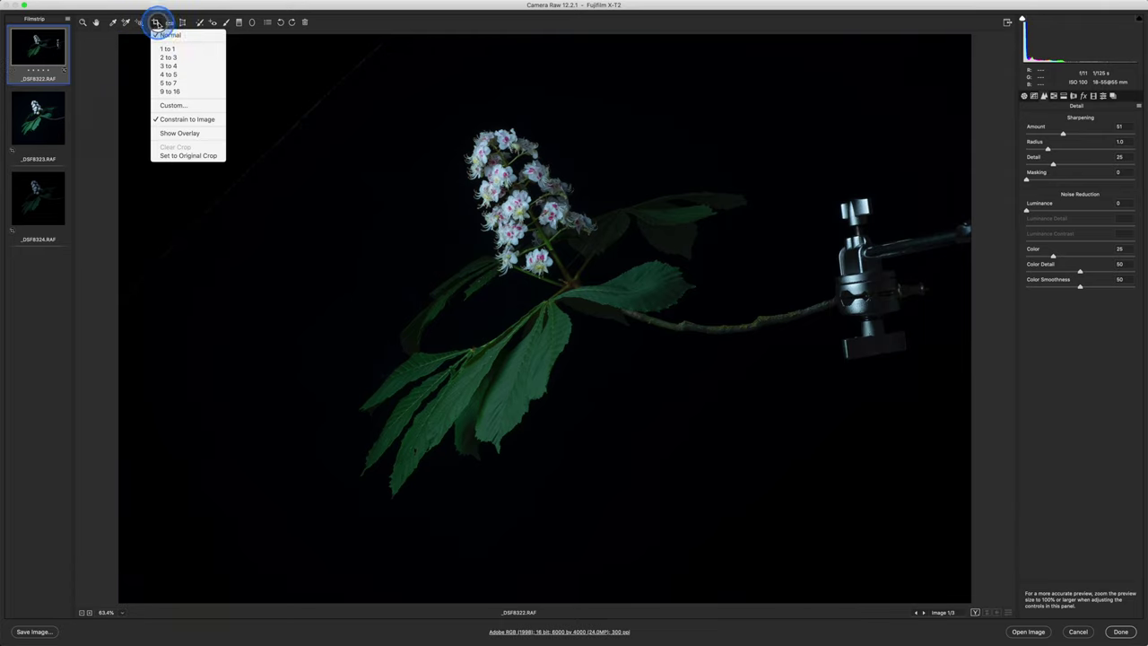
drag(216, 54, 216, 54)
drag(242, 43, 766, 639)
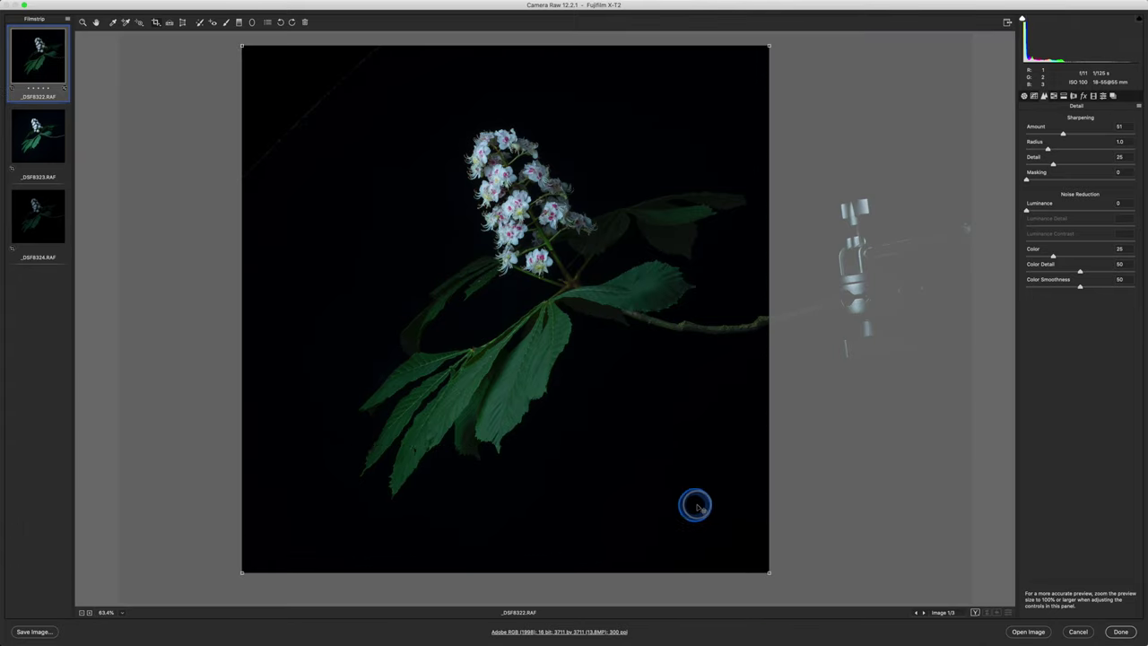
drag(697, 497, 740, 502)
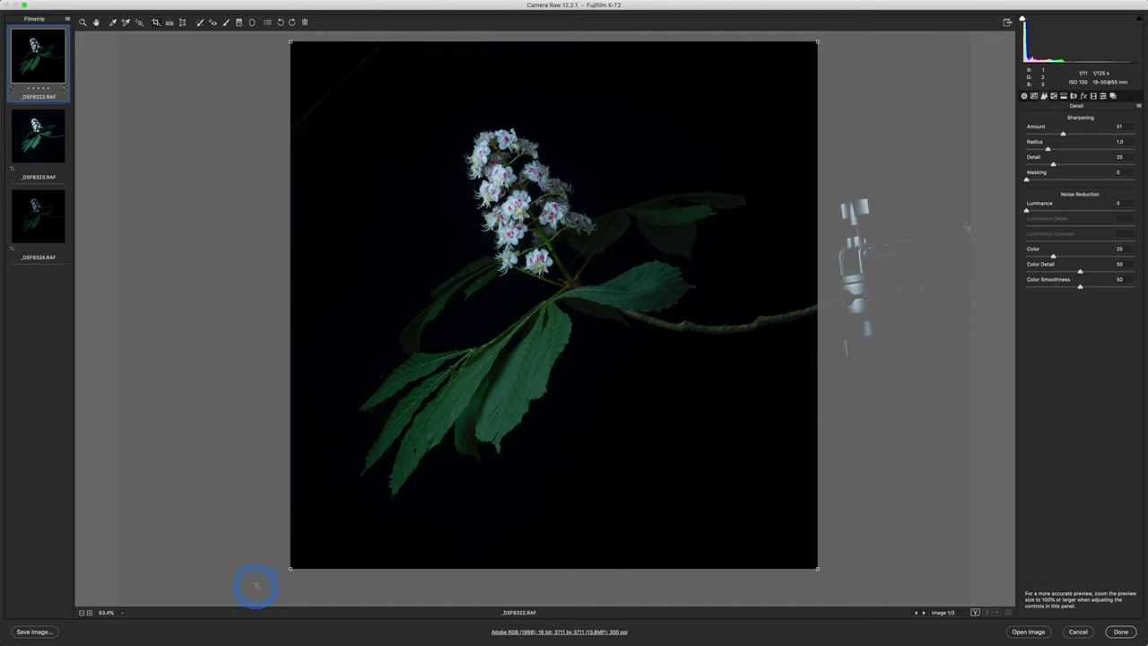
drag(291, 568, 325, 535)
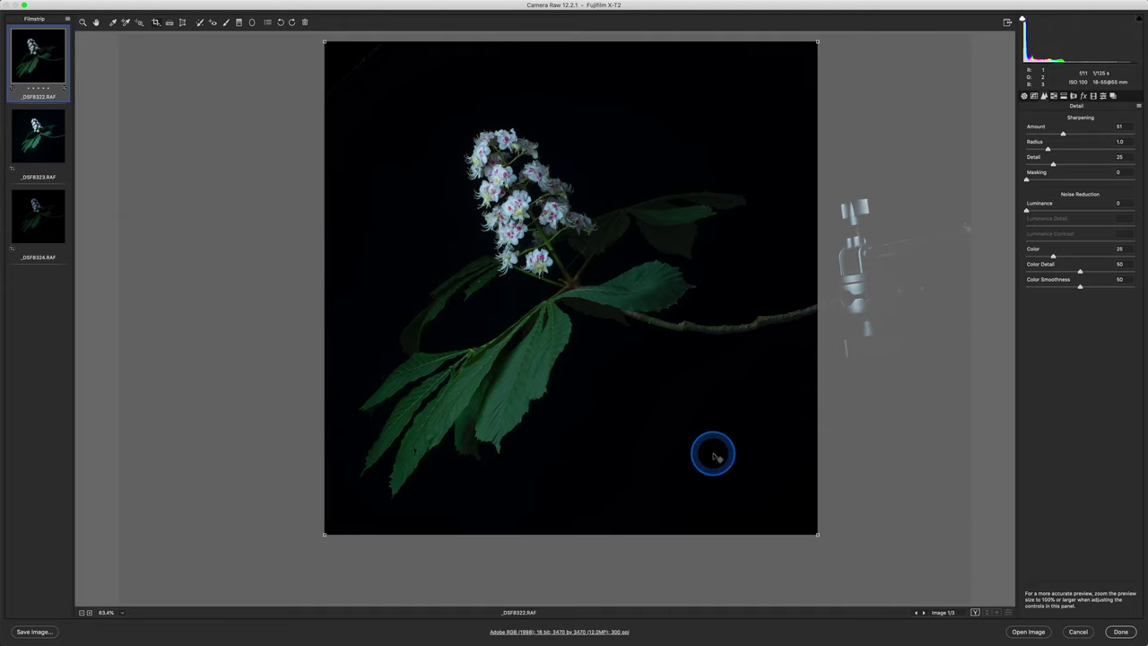
mouse_move(815, 44)
mouse_down()
mouse_move(800, 59)
mouse_move(809, 52)
mouse_up()
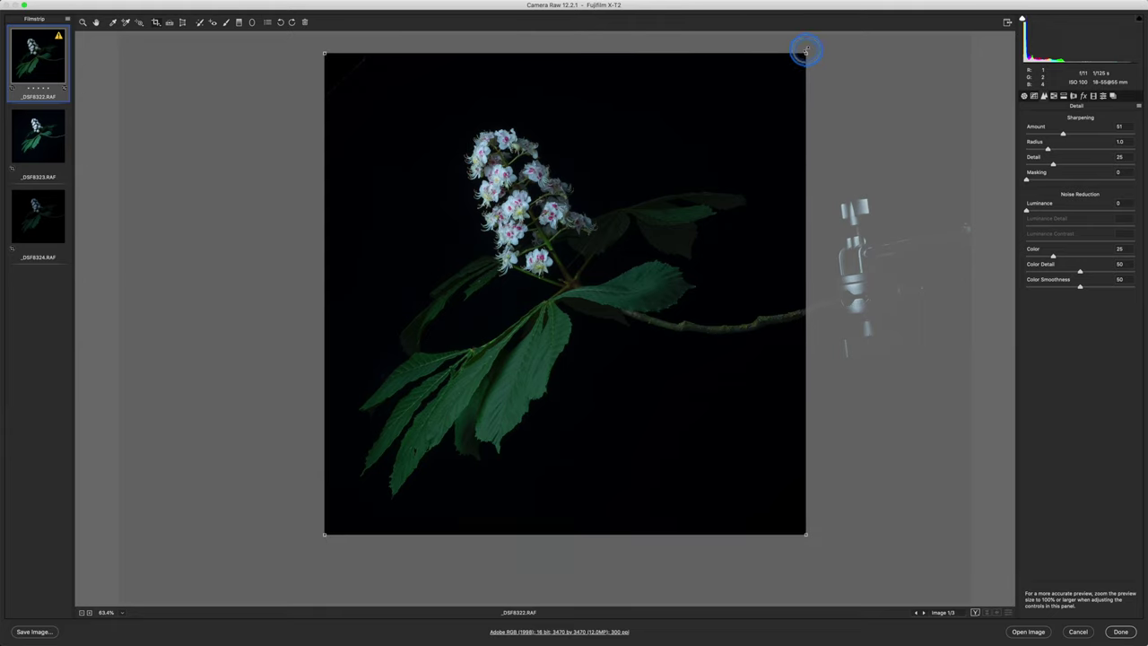
Rotate the image 180° and tighten the square crop to about 3285 by 3285 pixels around the hanging blossom
click(293, 22)
click(294, 22)
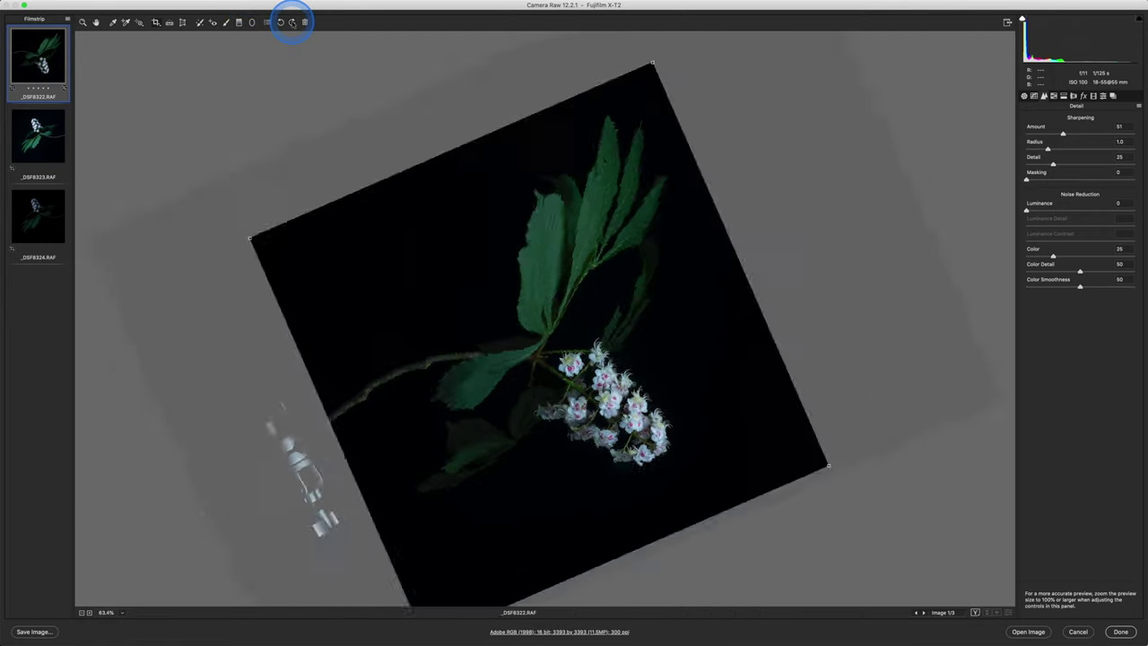
drag(713, 558, 737, 472)
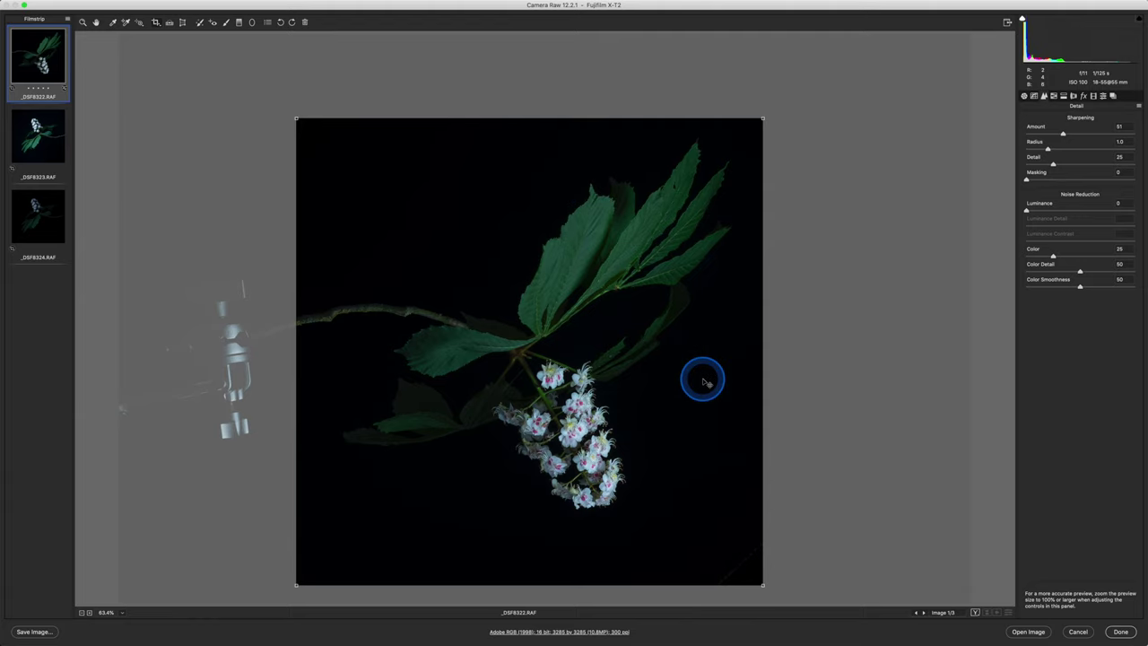
drag(706, 382, 706, 374)
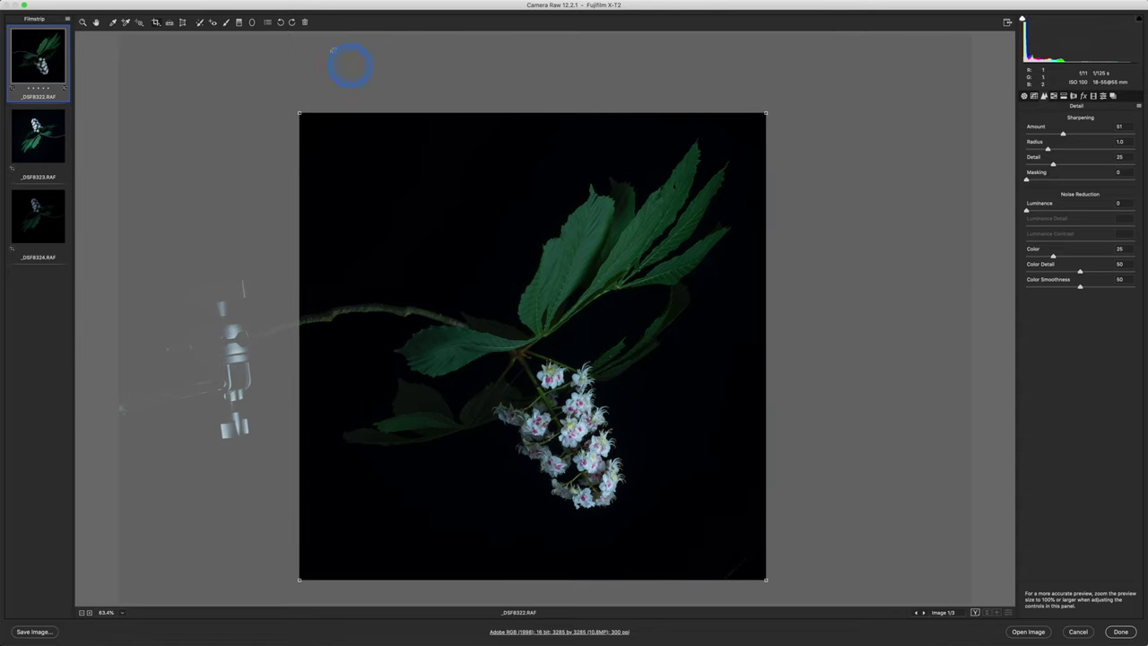
Rotate the image 180° so the blossom stands upright again and apply the square crop
click(280, 21)
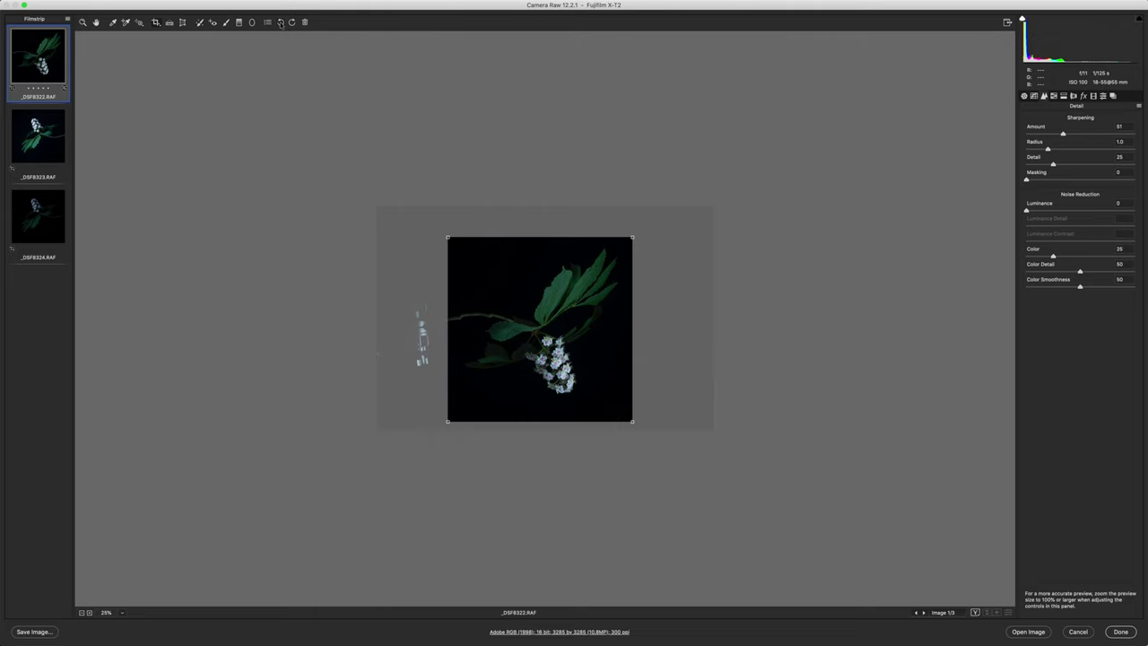
click(280, 21)
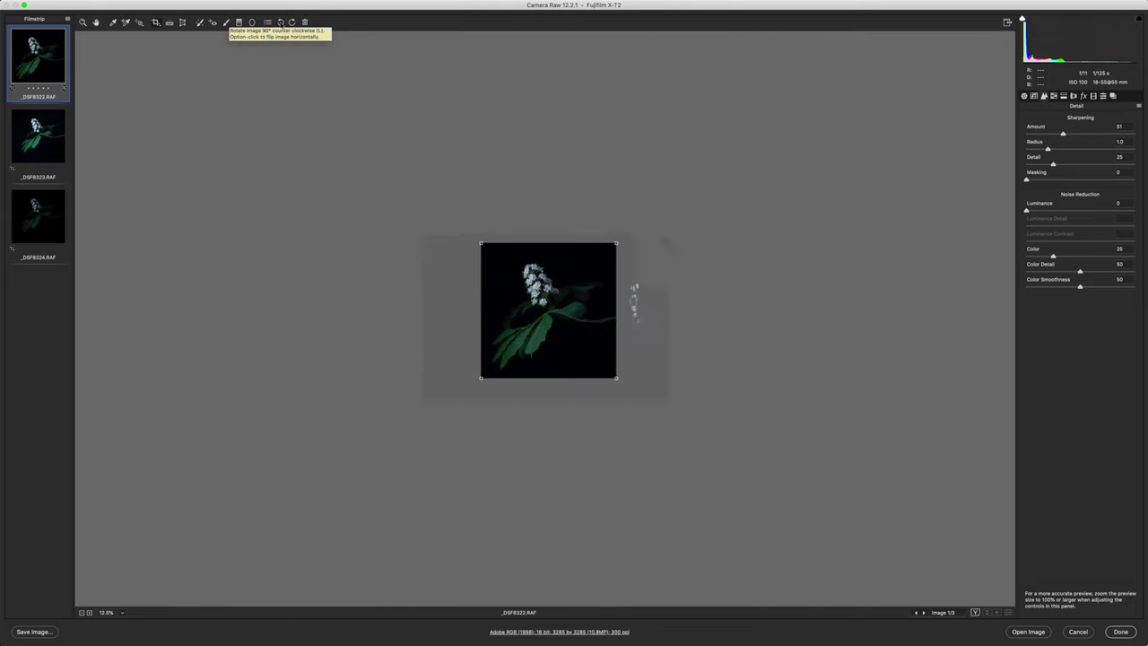
click(280, 22)
click(548, 348)
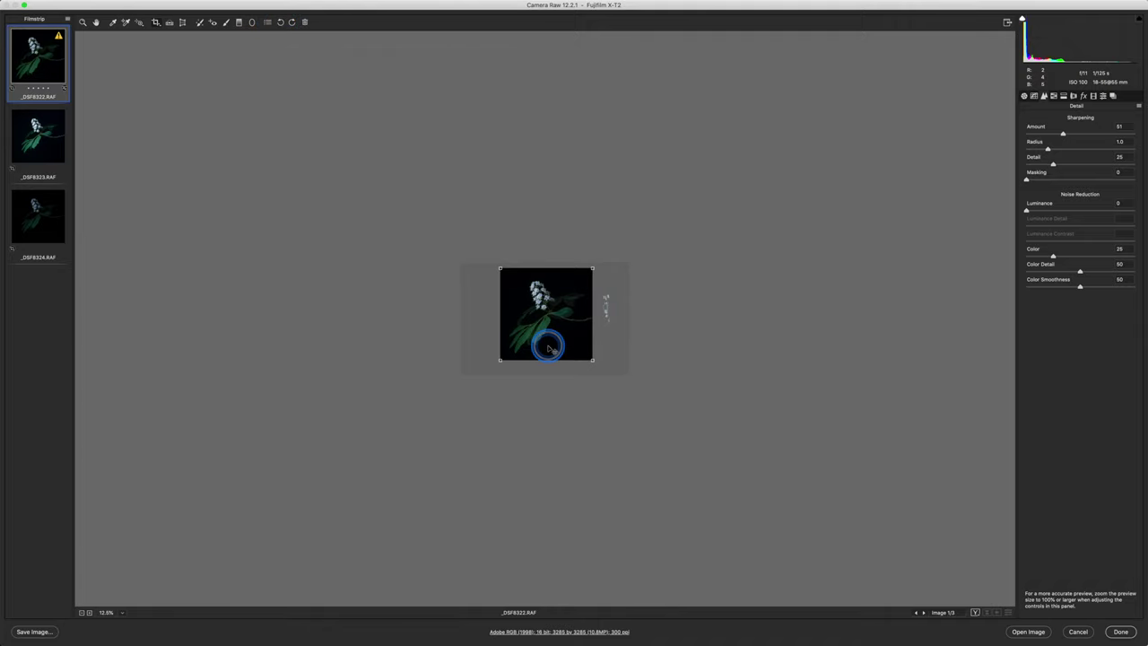
click(678, 320)
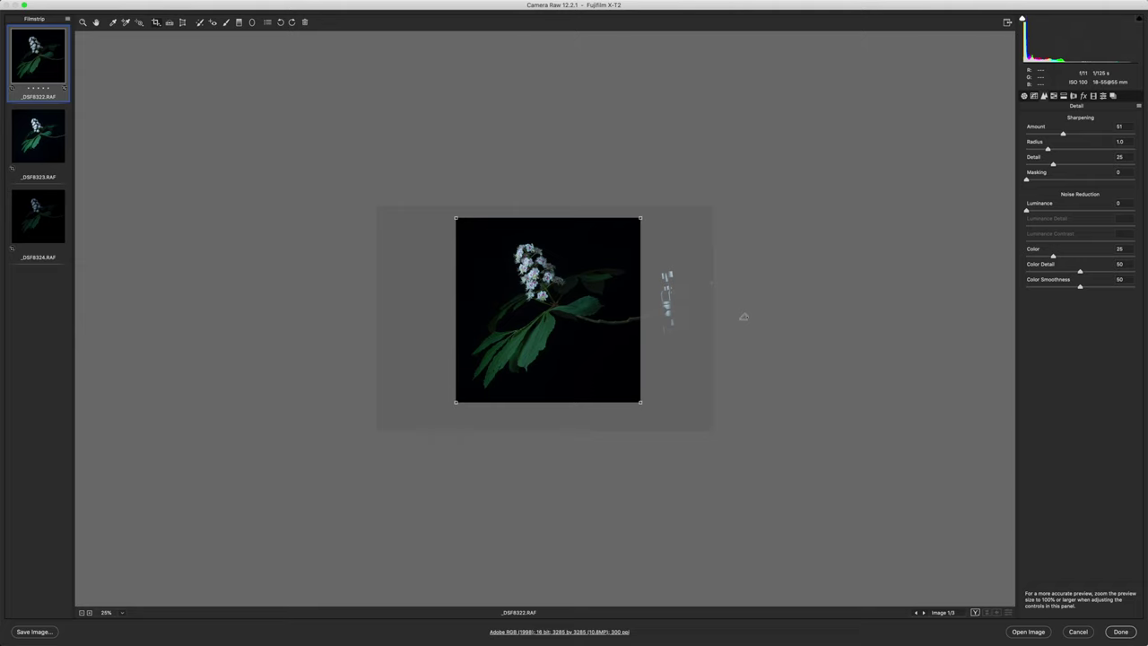
key(super+equal)
key(super+equal)
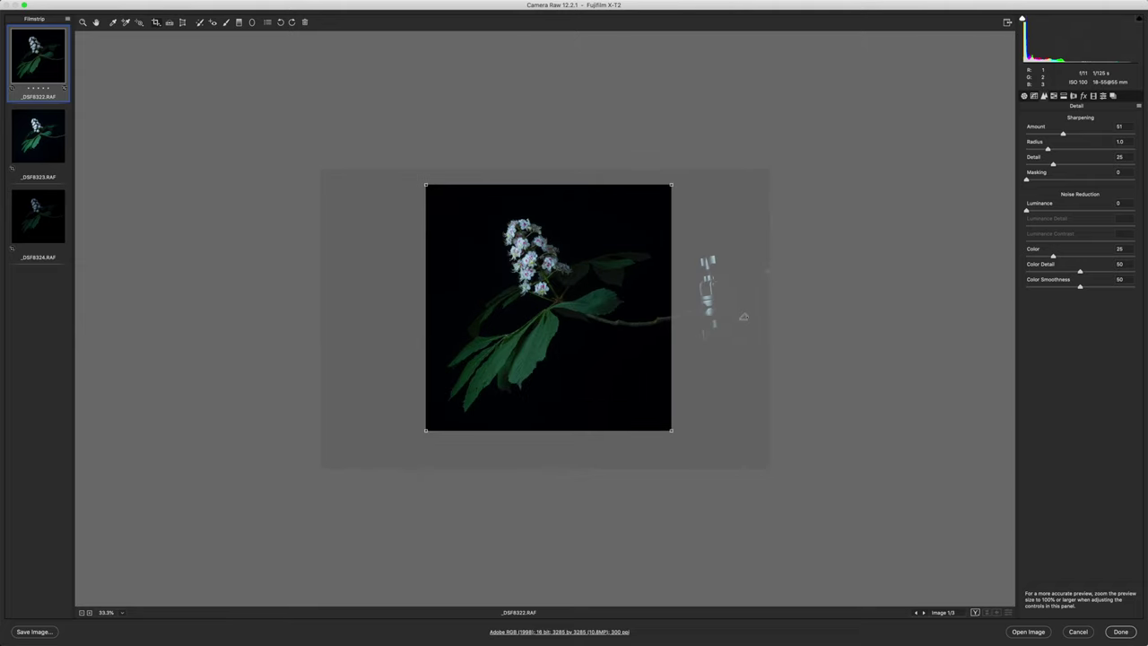
key(Return)
Change the background around the cropped image to White
key(super+minus)
right_click(909, 379)
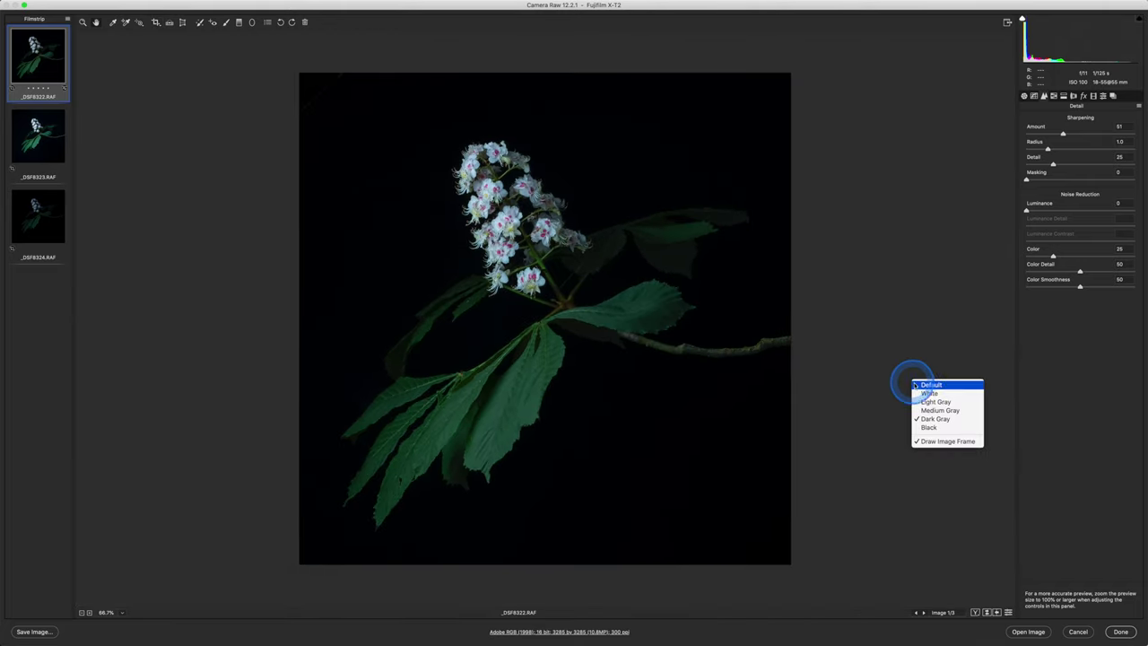
click(920, 391)
key(super+minus)
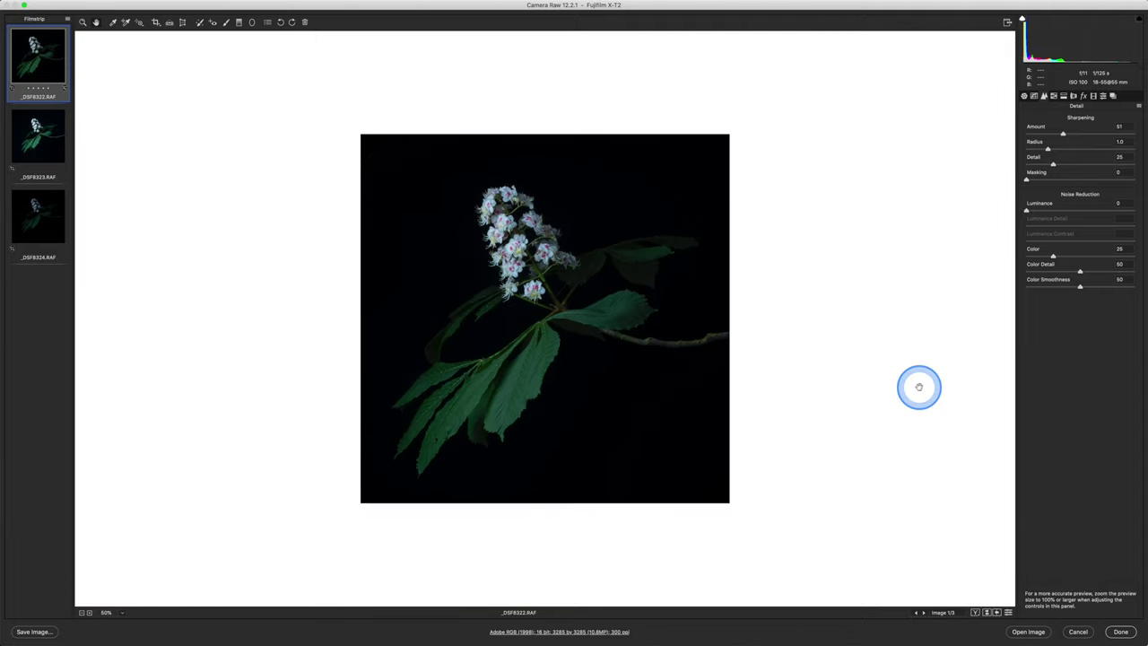
Switch the image's treatment to Black & White and set the surrounding background to Default
click(1025, 96)
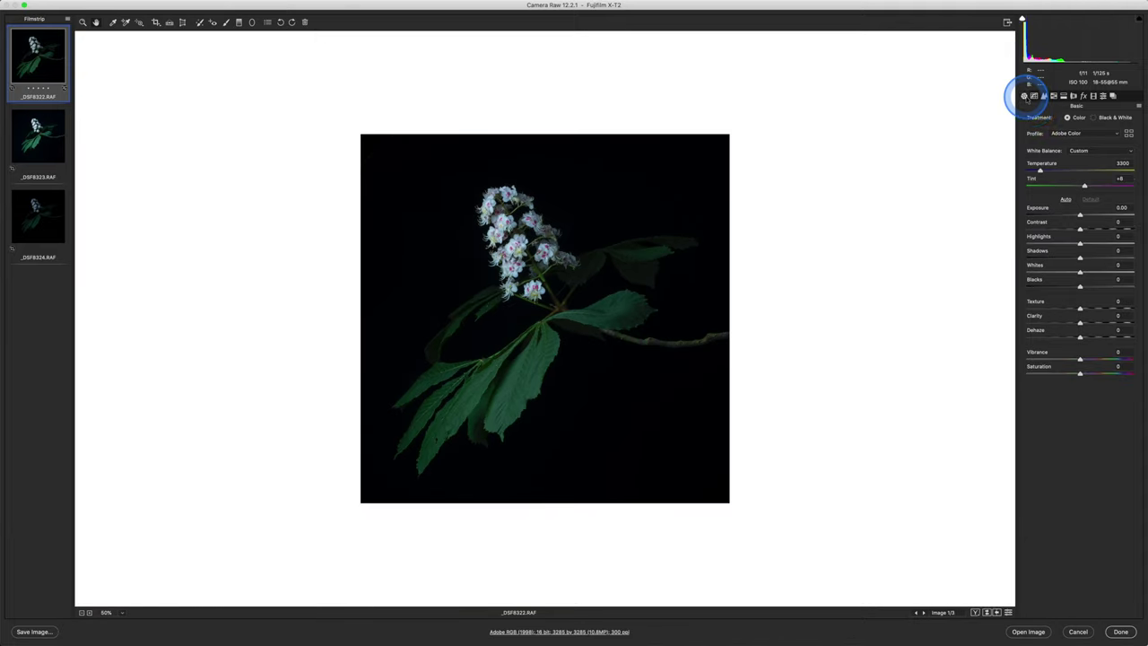
click(1093, 119)
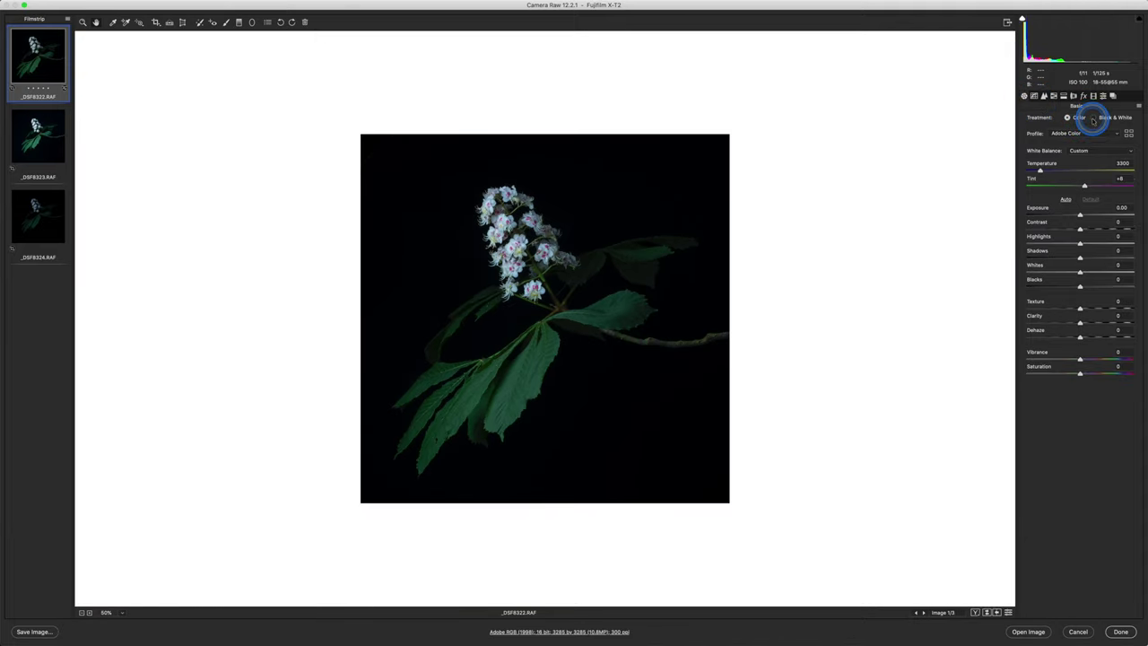
right_click(939, 242)
click(958, 277)
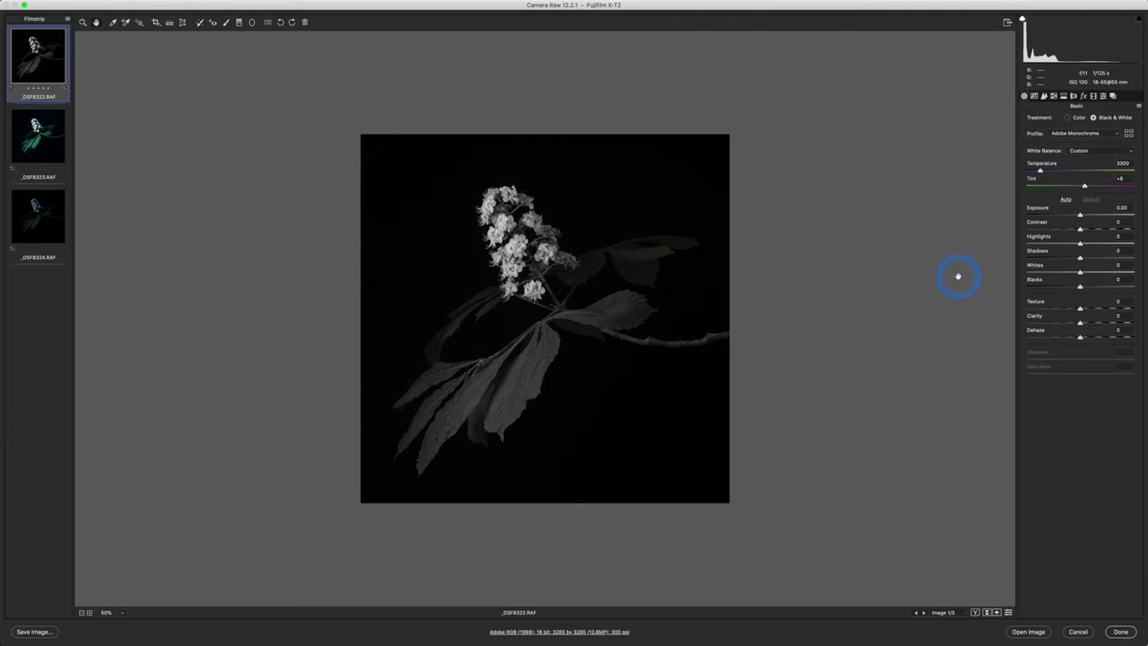
right_click(814, 289)
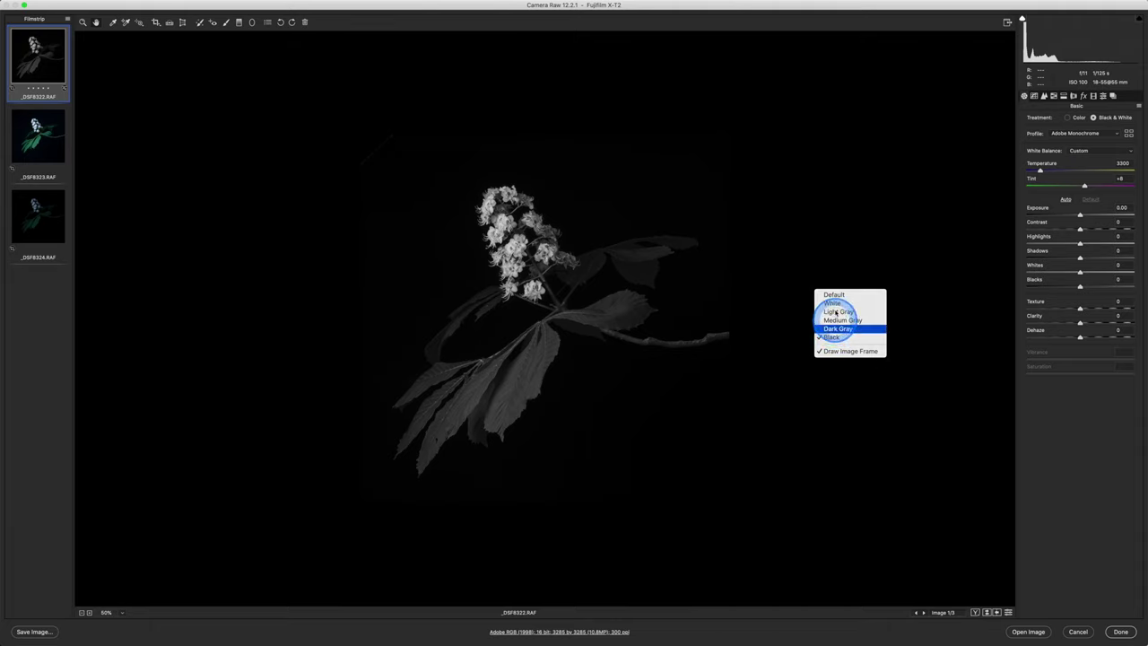
click(833, 295)
key(super+minus)
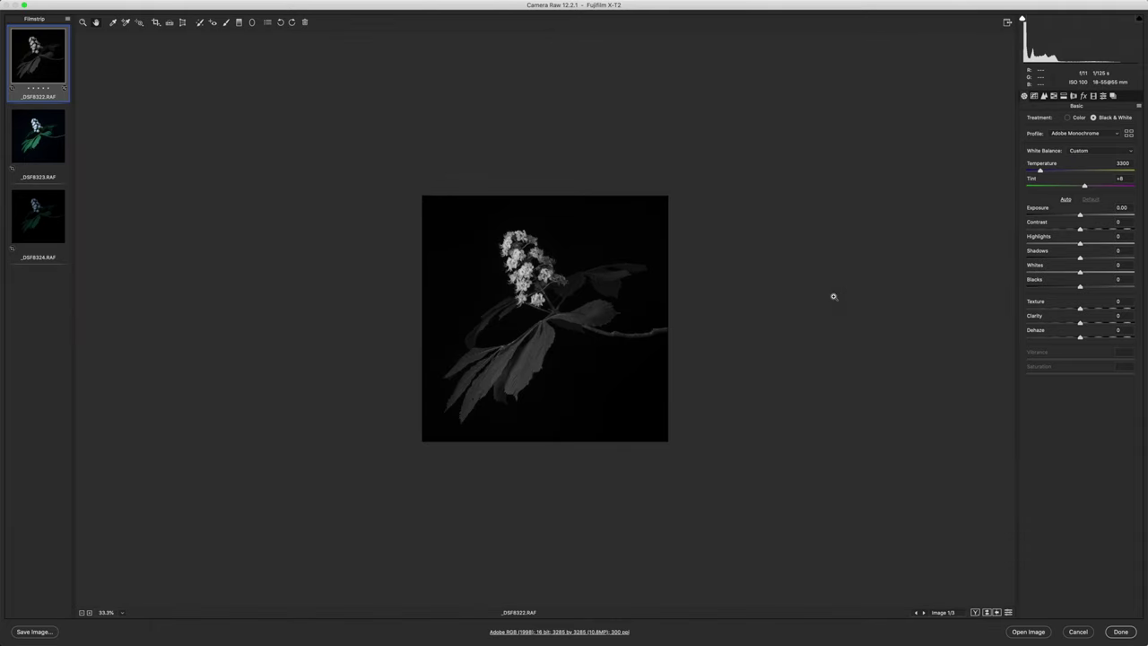
Examine the black-and-white tones of the blossom, stems and leaves at close range
click(833, 296)
click(833, 296)
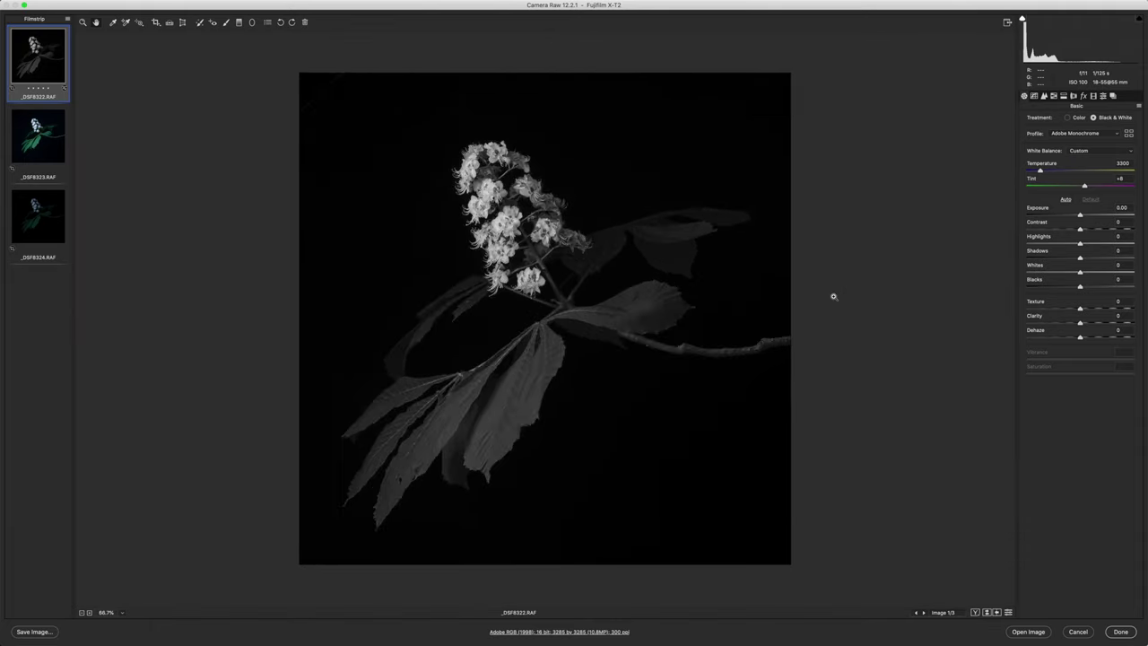
click(833, 296)
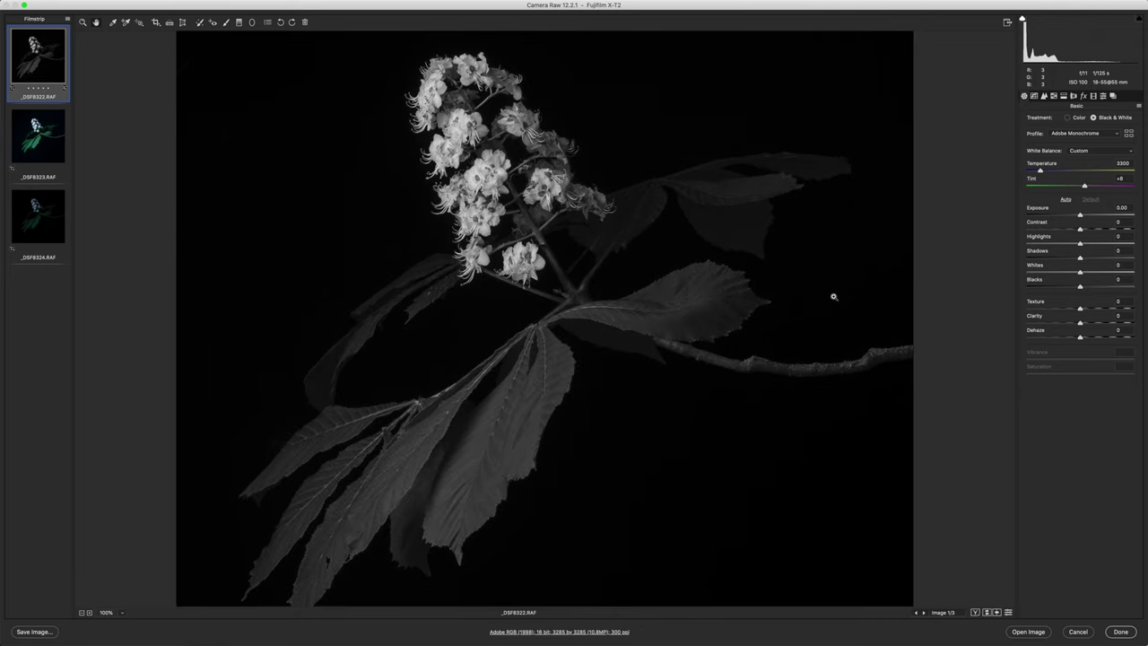
super+click(833, 296)
drag(805, 290, 784, 333)
scroll(804, 290, up, 4)
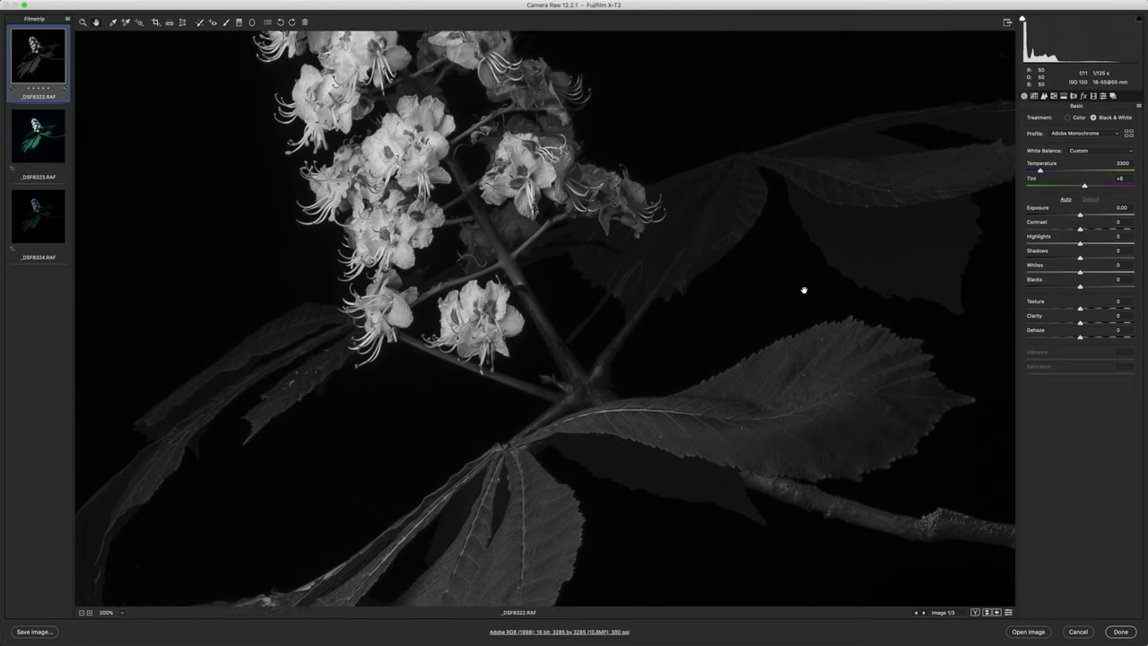
scroll(804, 289, up, 1)
click(804, 290)
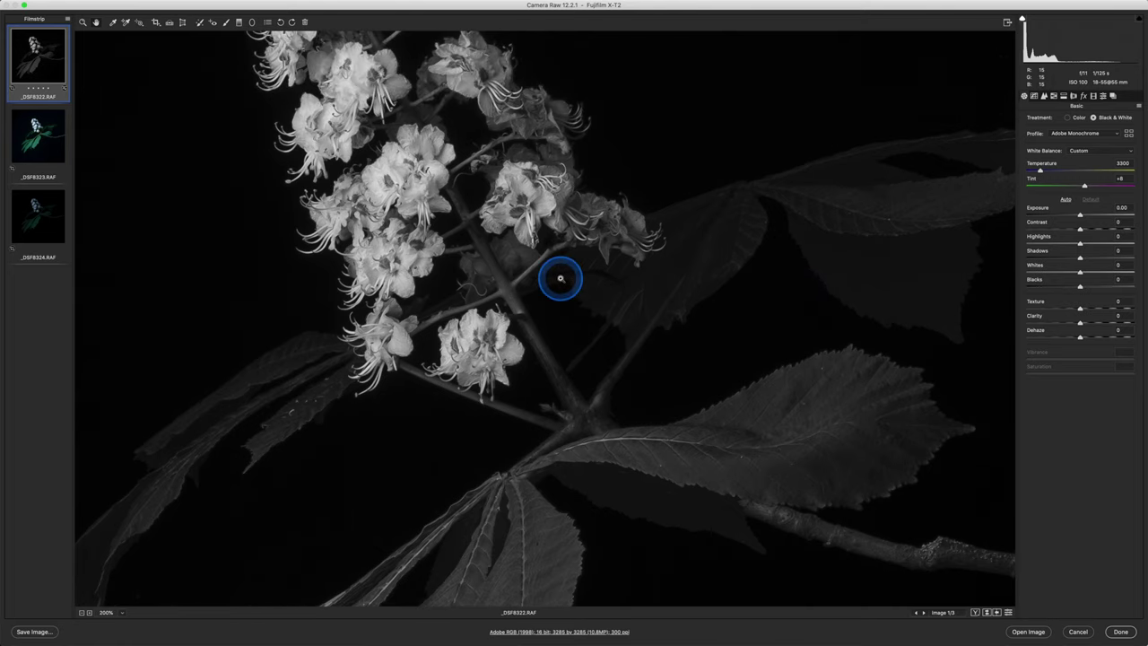
drag(561, 278, 560, 278)
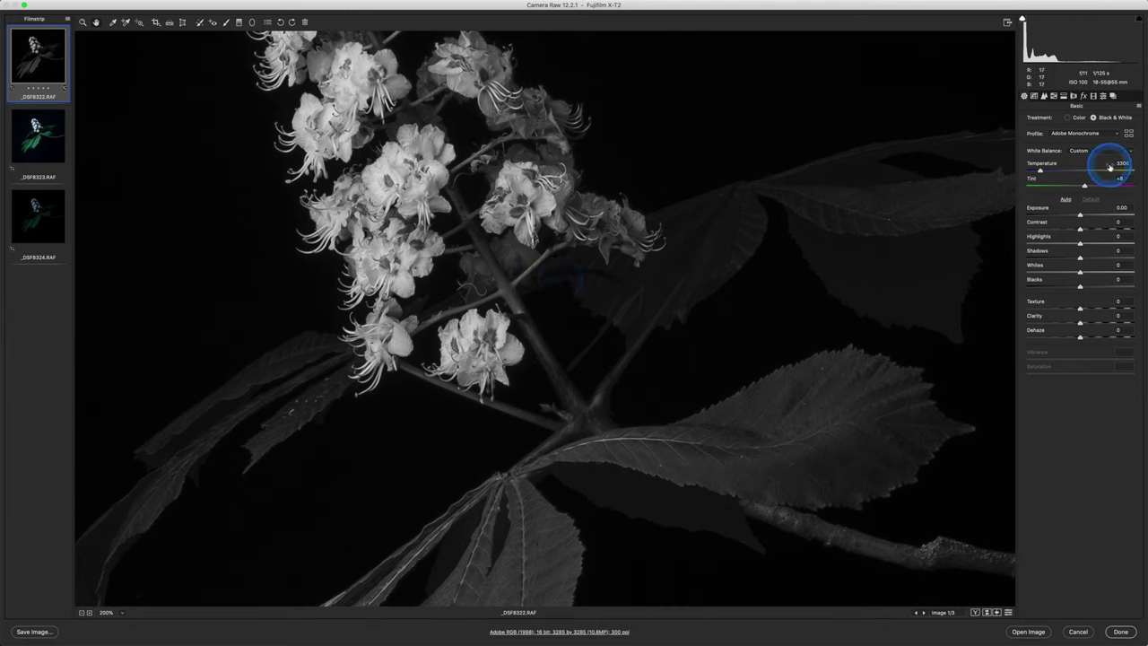
Compare the image's Color treatment with Black & White, ending on Black & White
click(1068, 119)
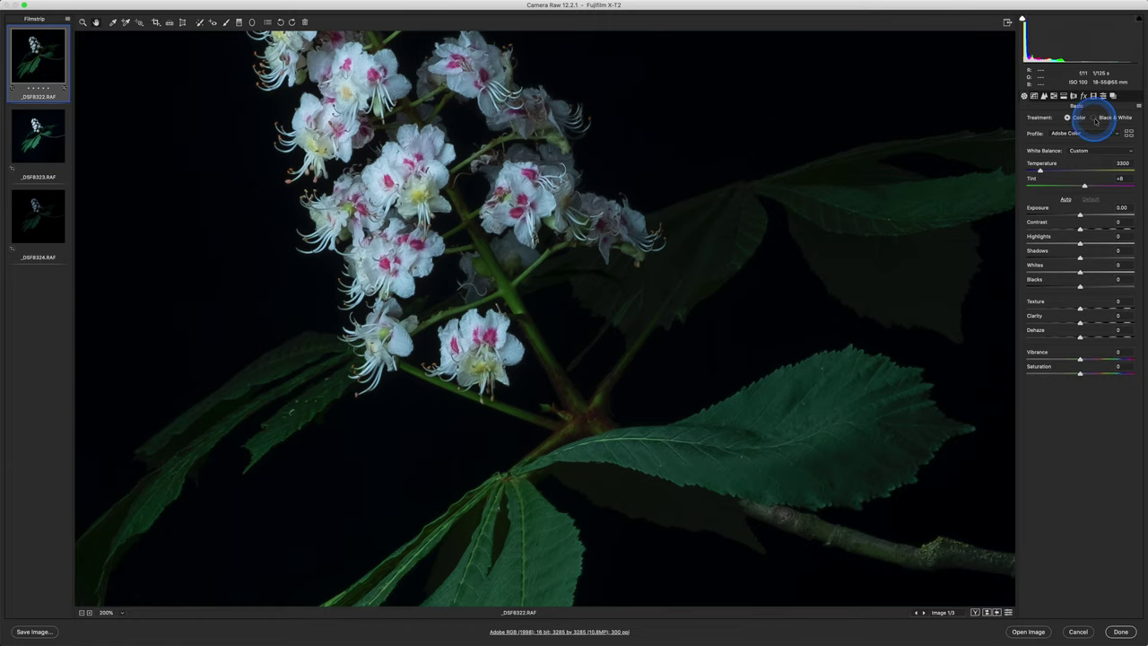
click(1093, 118)
key(super+minus)
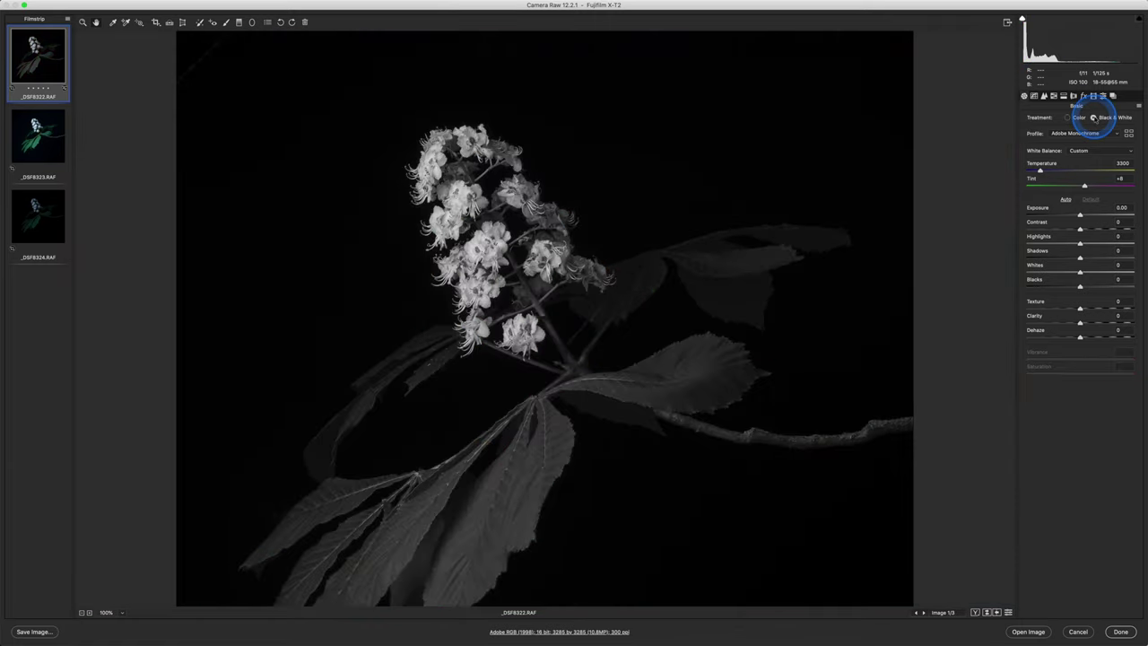
Try raising Greens to about +59 in the Black & White Mix, and reset Greens to 0
click(1054, 96)
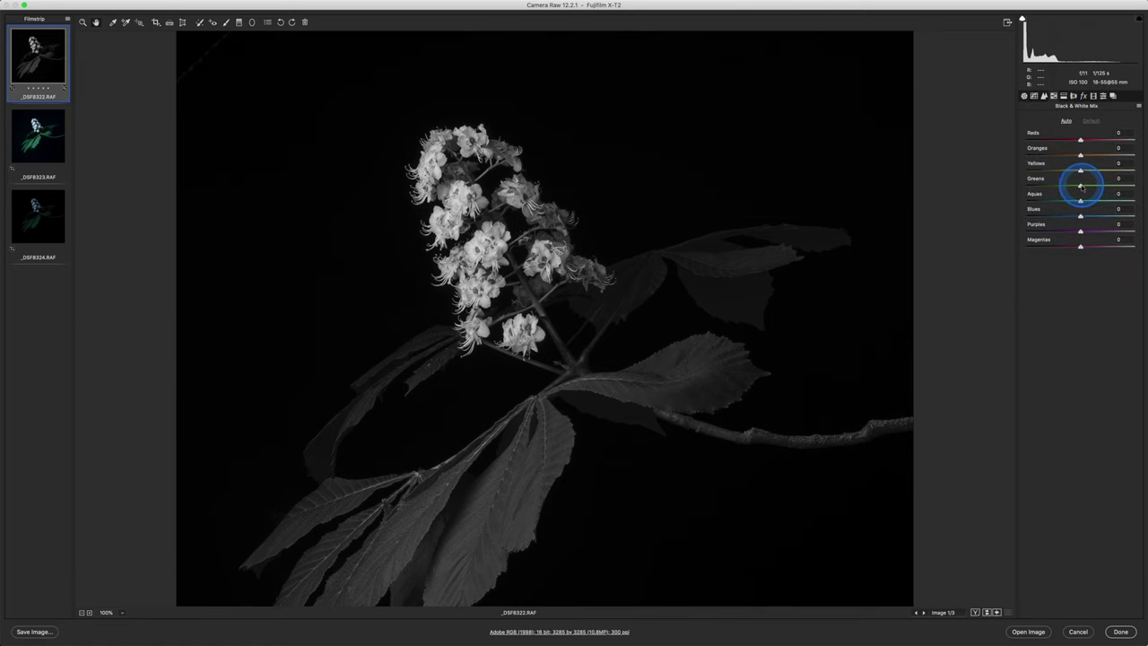
drag(1081, 185, 1113, 186)
key(super+minus)
key(super+minus)
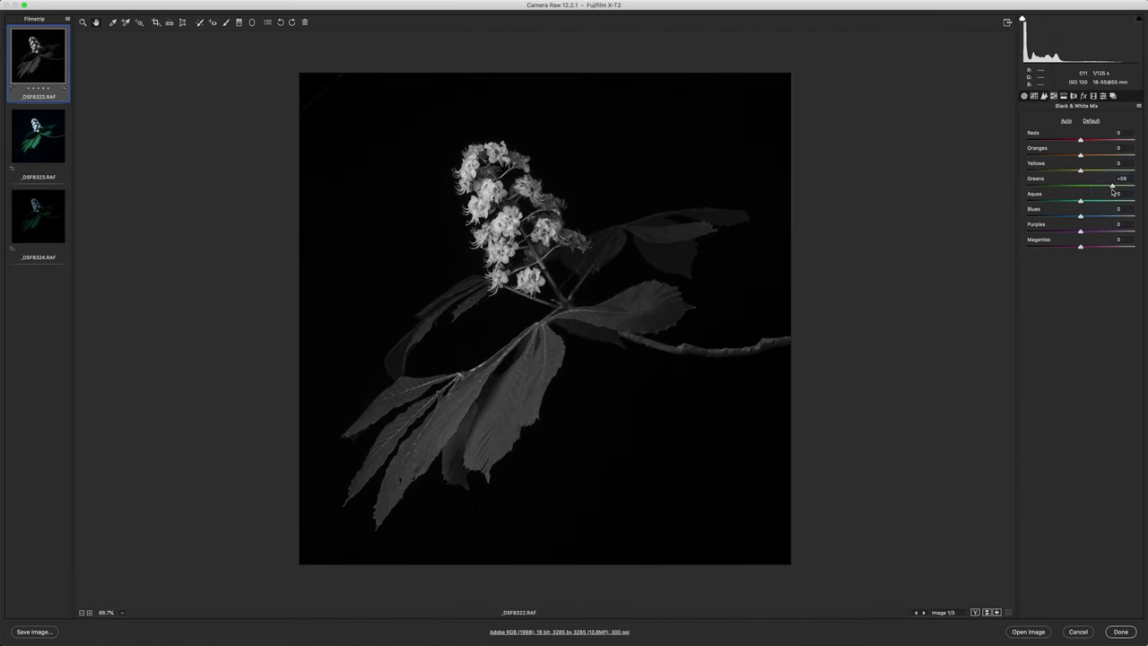
drag(1113, 189, 1080, 180)
double_click(1071, 188)
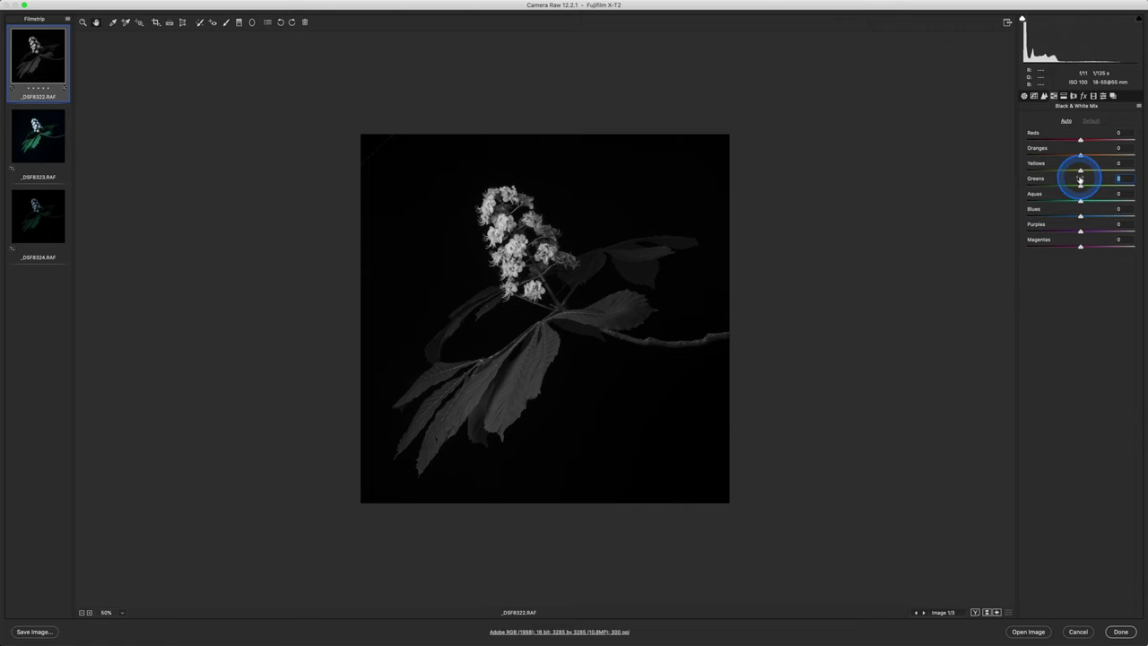
Try lowering Magentas to -100 in the Black & White Mix while viewing the blossom closely, and reset Magentas to 0
key(super+=)
key(super+=)
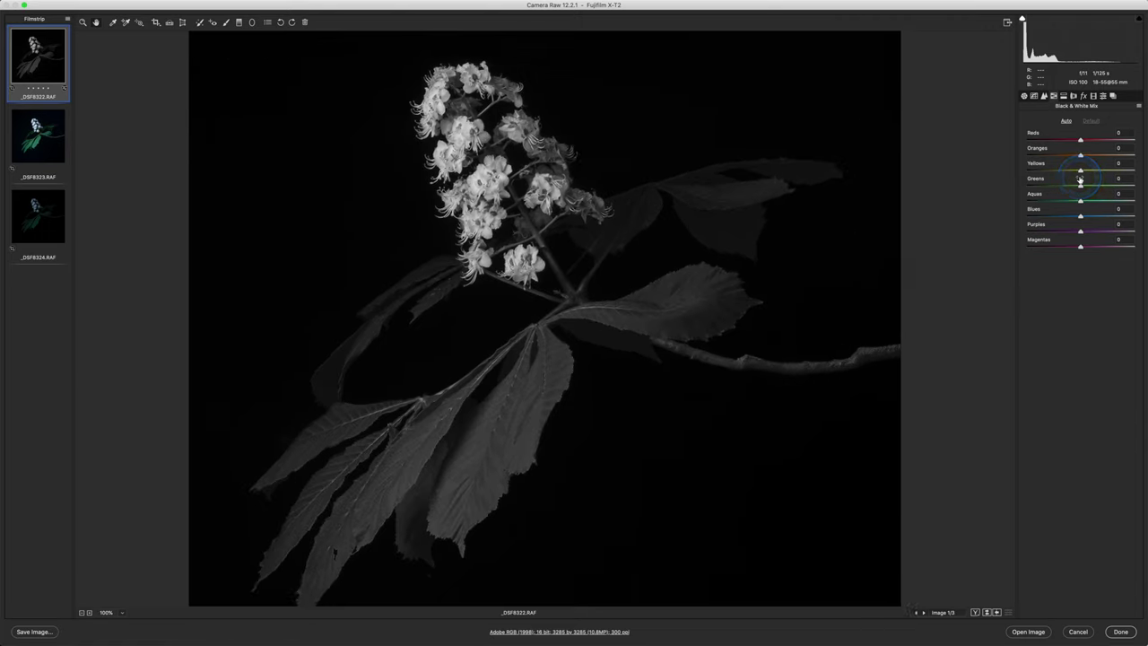
click(1080, 180)
click(1080, 179)
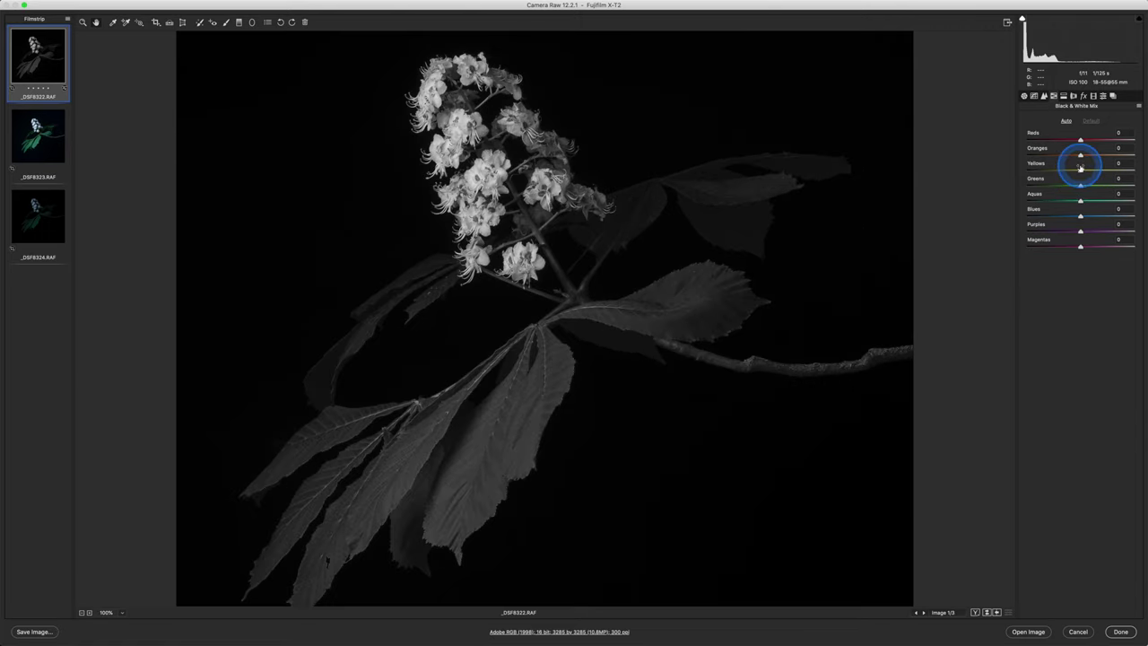
click(1080, 248)
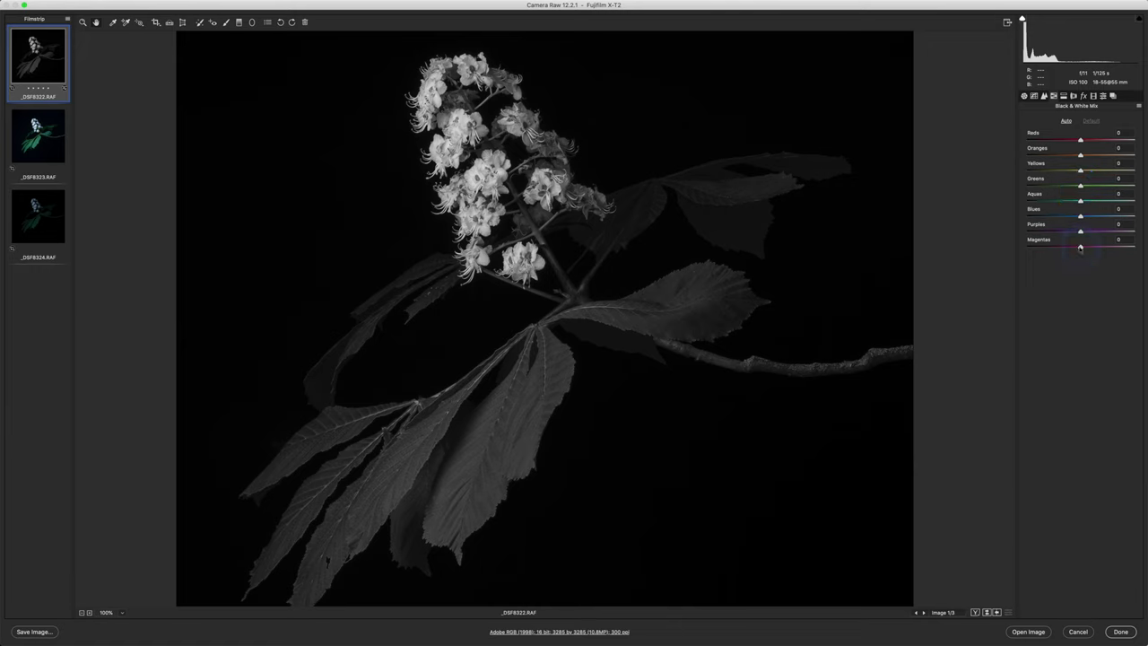
click(1079, 248)
drag(1079, 247, 1027, 253)
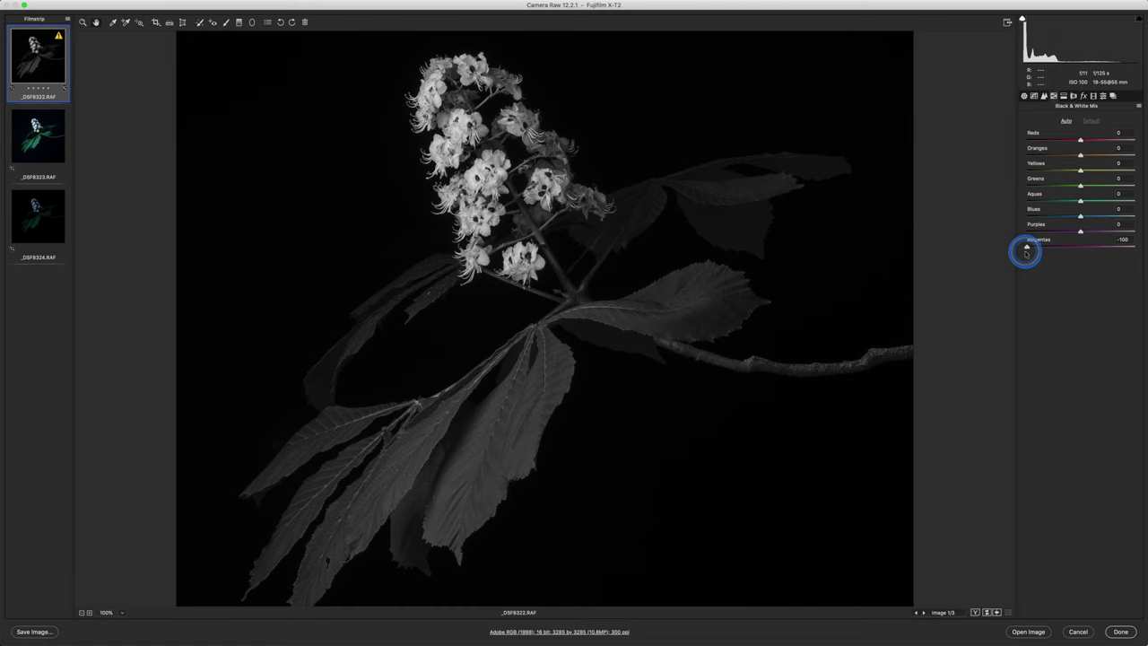
drag(1026, 253, 1081, 253)
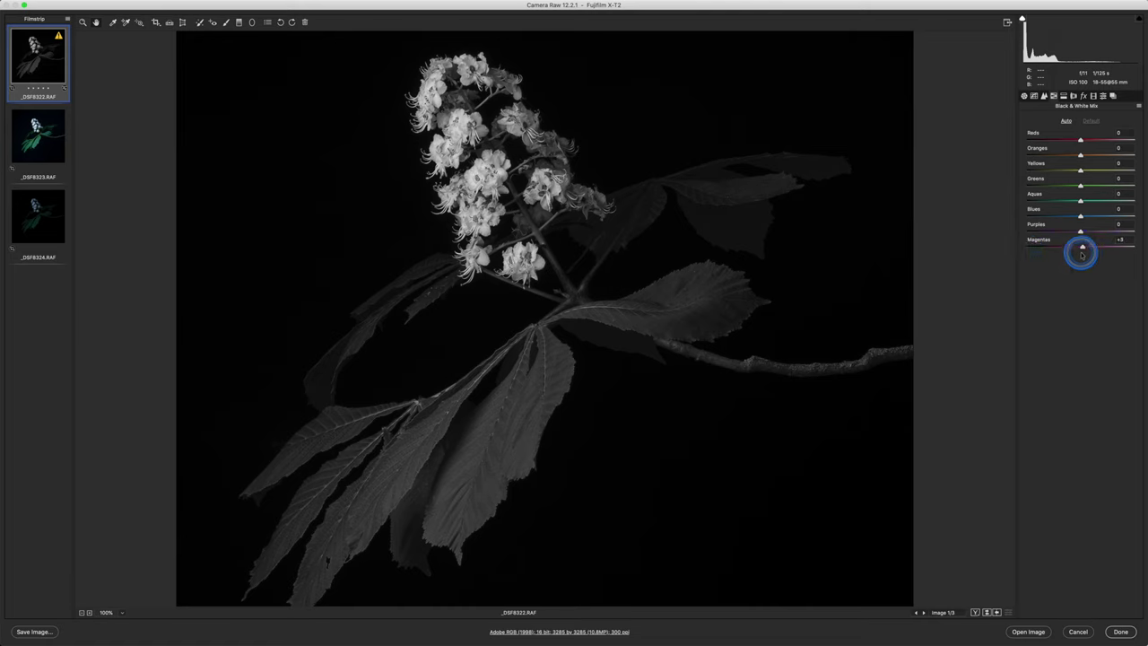
drag(1081, 255, 1079, 254)
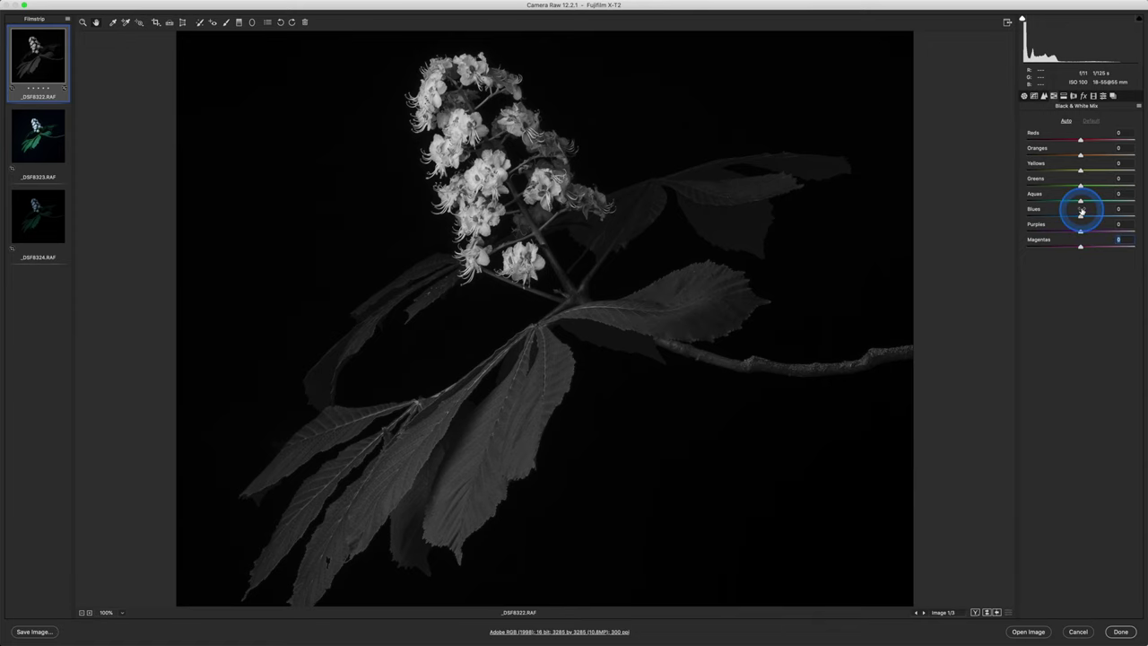
Set Yellows to -30 in the Black & White Mix, judging the effect on the blossom both up close and on the whole image
drag(1081, 173, 1046, 176)
key(super+plus)
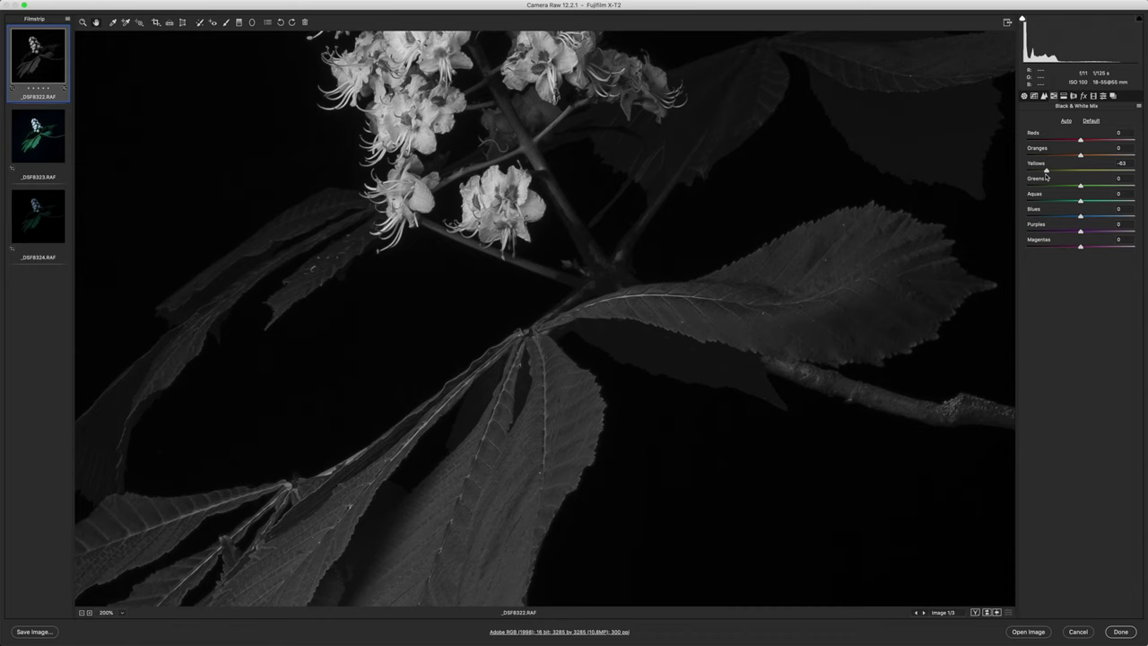
drag(894, 175, 884, 335)
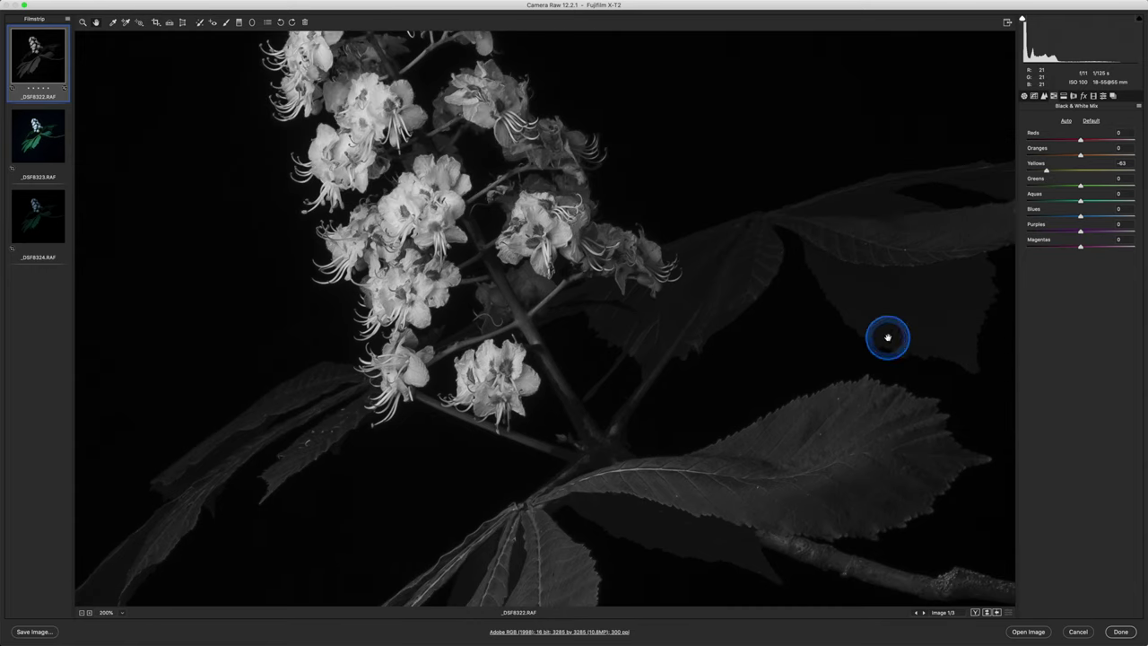
drag(1046, 171, 1069, 171)
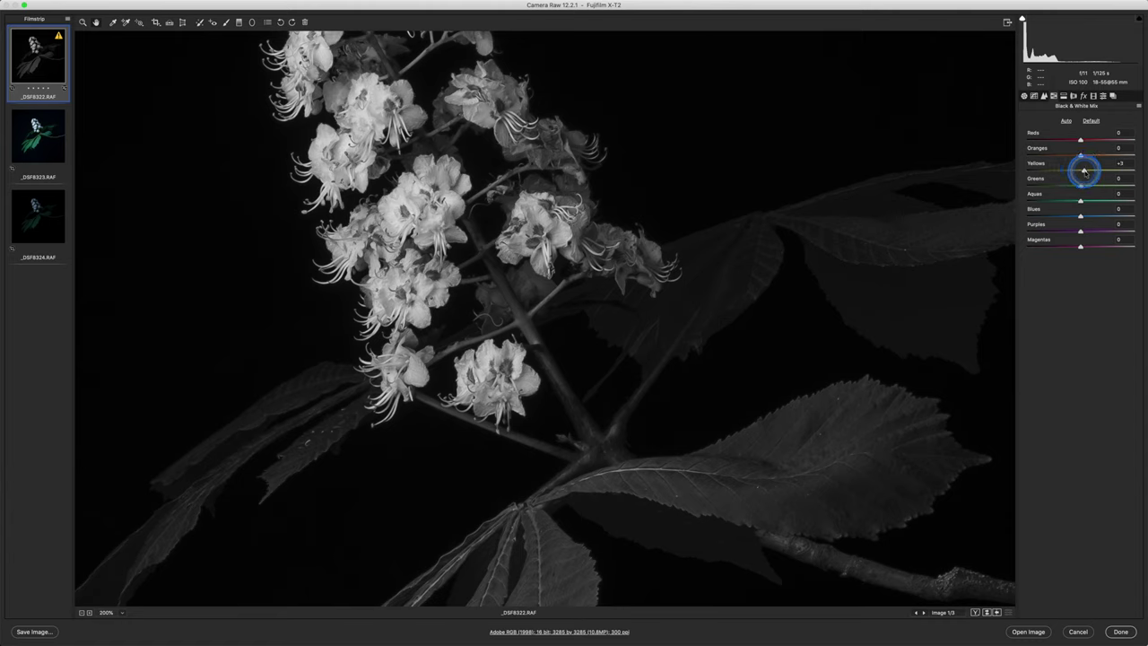
mouse_move(1083, 171)
mouse_down()
mouse_move(1034, 170)
mouse_move(1098, 174)
mouse_move(1064, 173)
mouse_up()
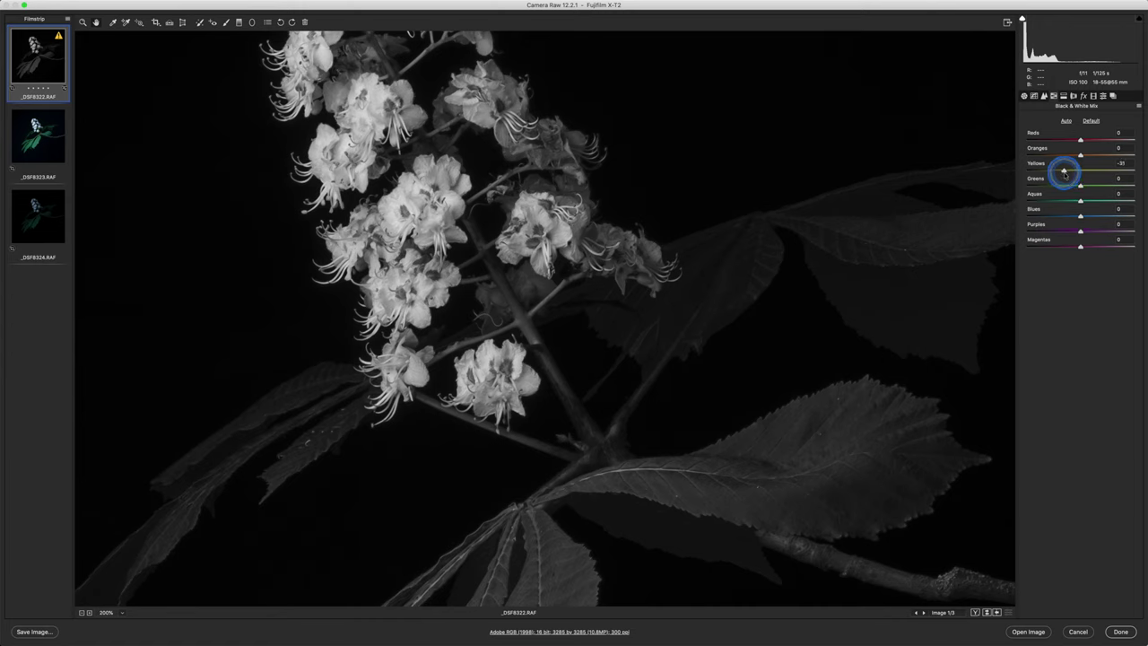
drag(1064, 173, 1065, 173)
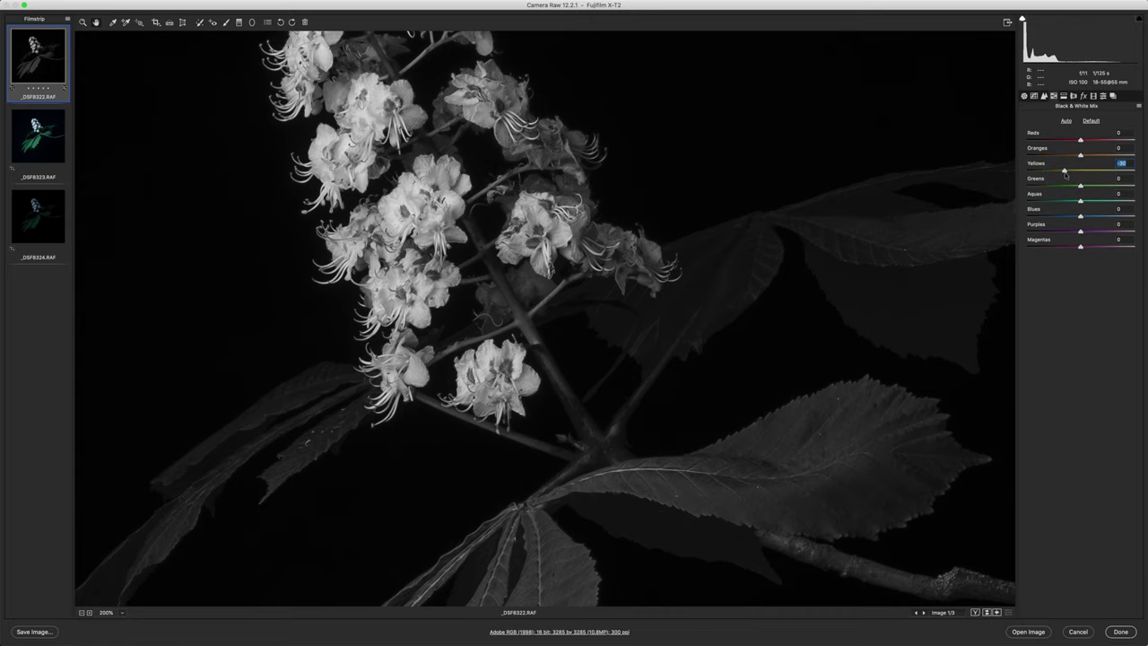
key(super+minus)
key(super+minus)
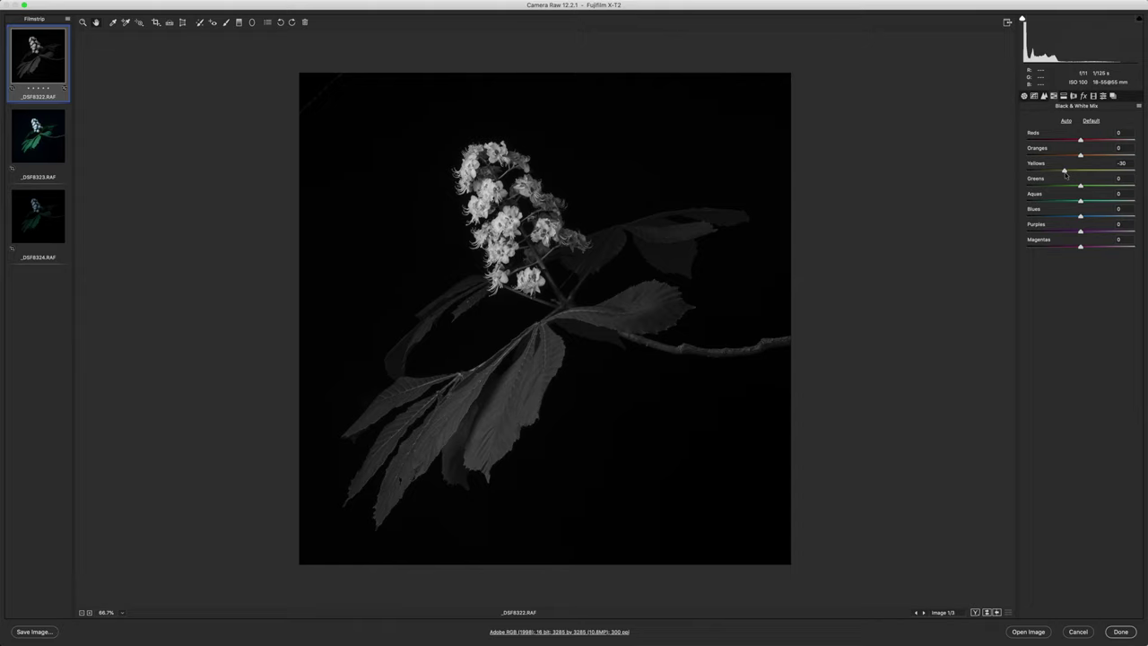
key(super+minus)
key(super+minus)
click(1065, 173)
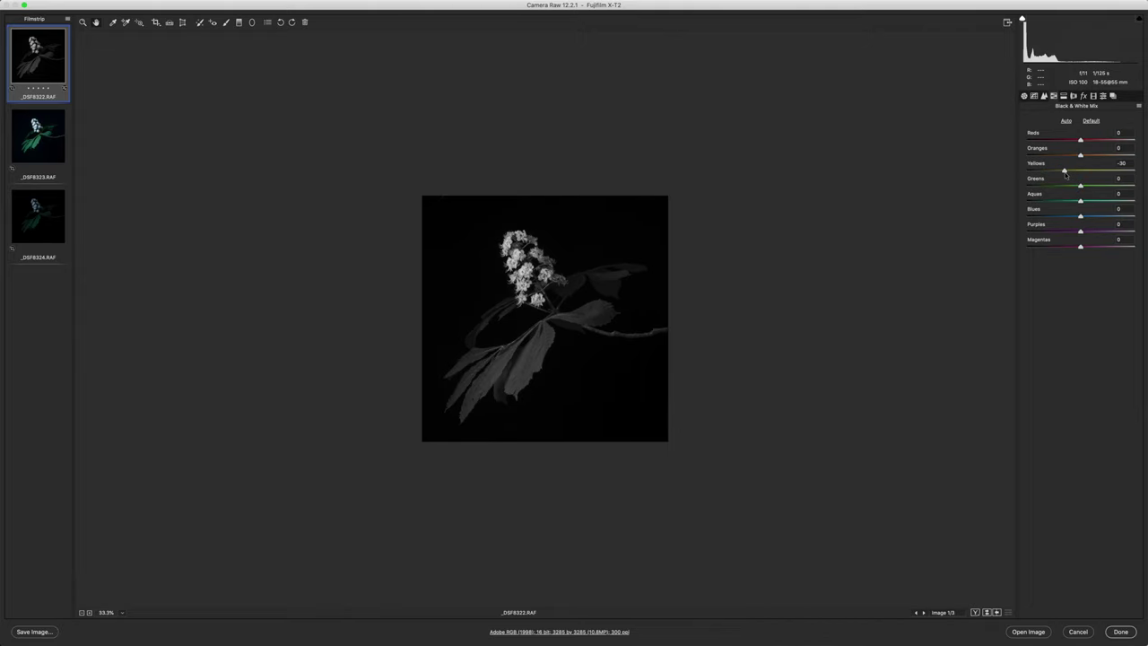
Brush a local adjustment with Shadows -30, Size 28 and Flow 55 over the dark background around the plant
click(1065, 175)
key(super+plus)
key(super+plus)
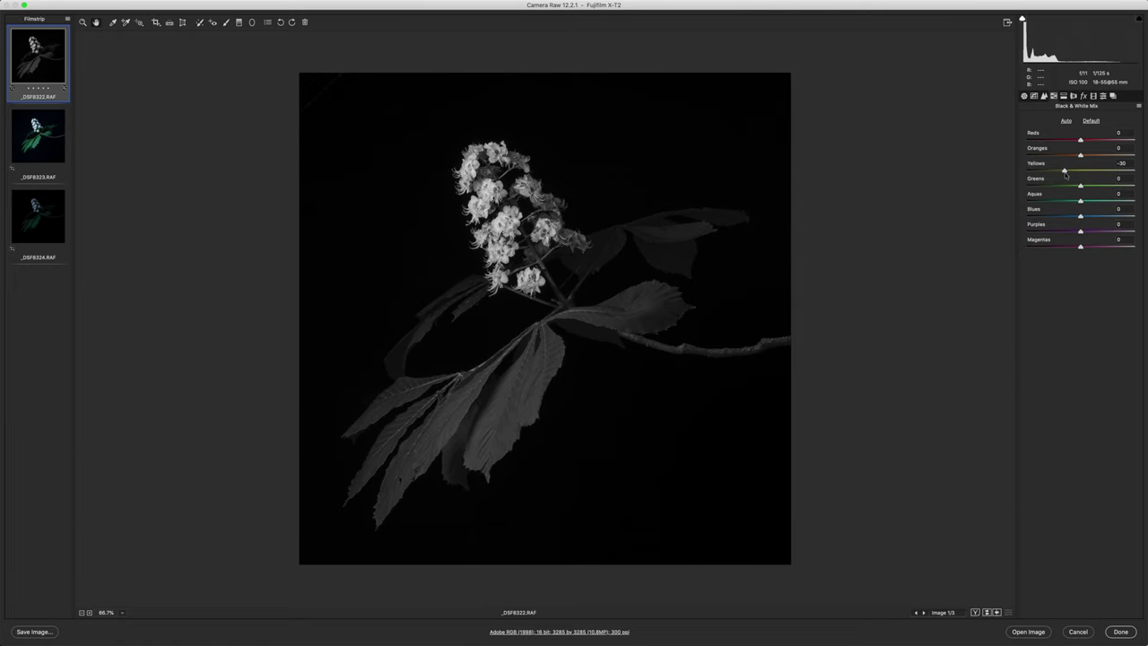
click(1025, 96)
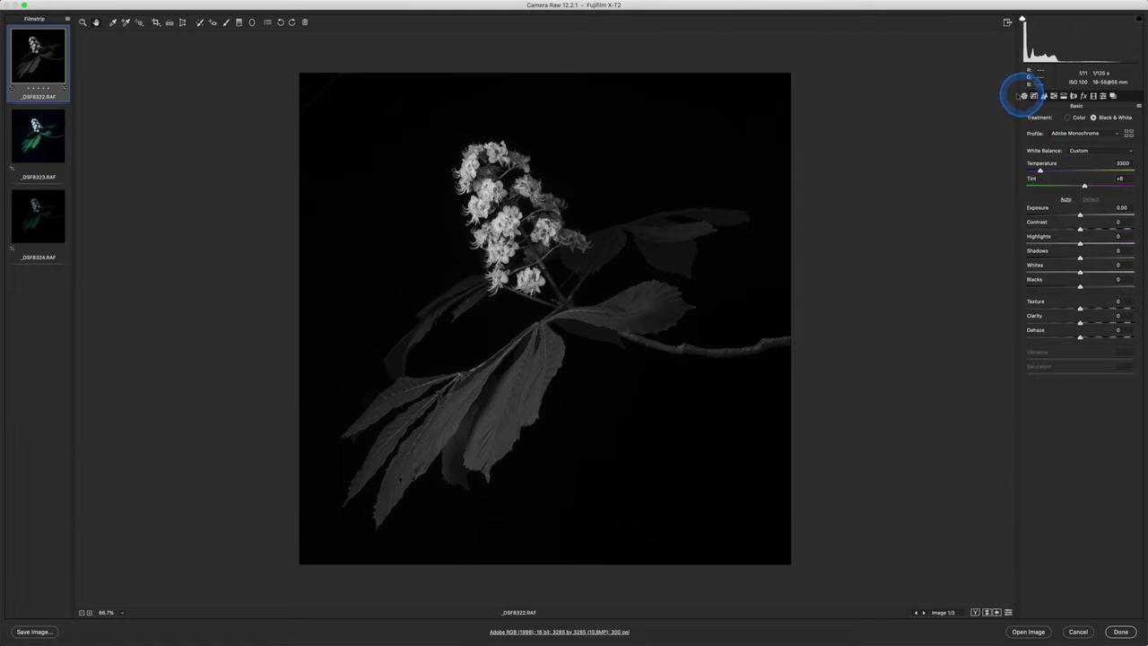
click(226, 22)
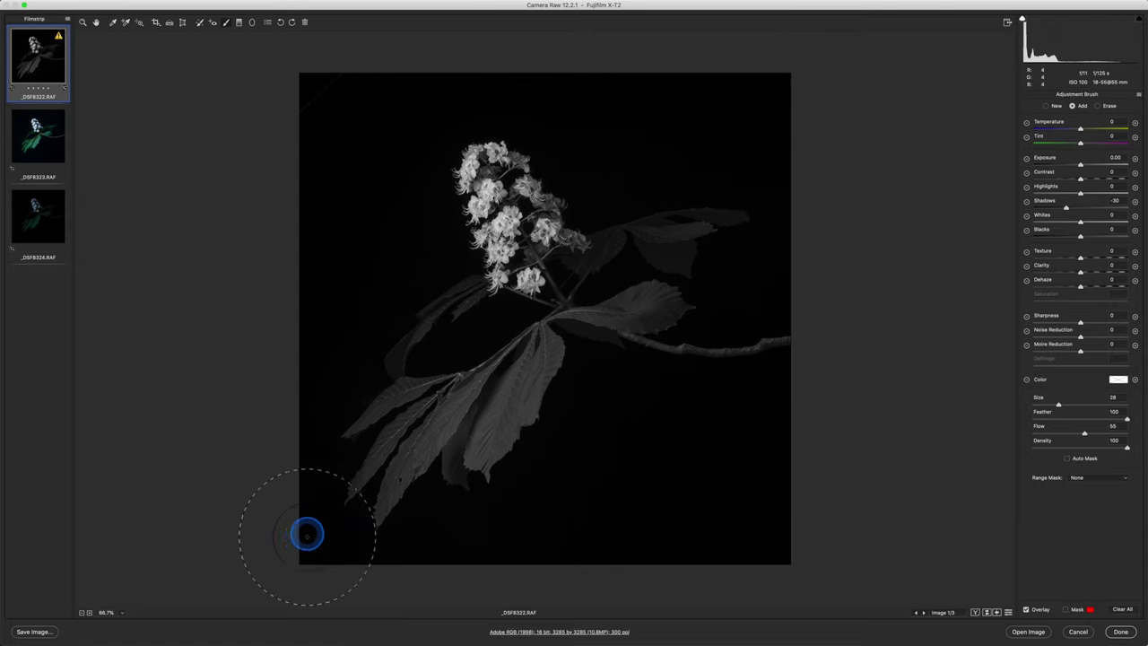
mouse_move(404, 557)
mouse_down()
mouse_move(782, 558)
mouse_move(688, 546)
mouse_move(733, 540)
mouse_move(753, 507)
mouse_move(639, 459)
mouse_move(626, 427)
mouse_move(807, 445)
mouse_up()
mouse_move(644, 492)
mouse_down()
mouse_move(574, 551)
mouse_move(662, 489)
mouse_up()
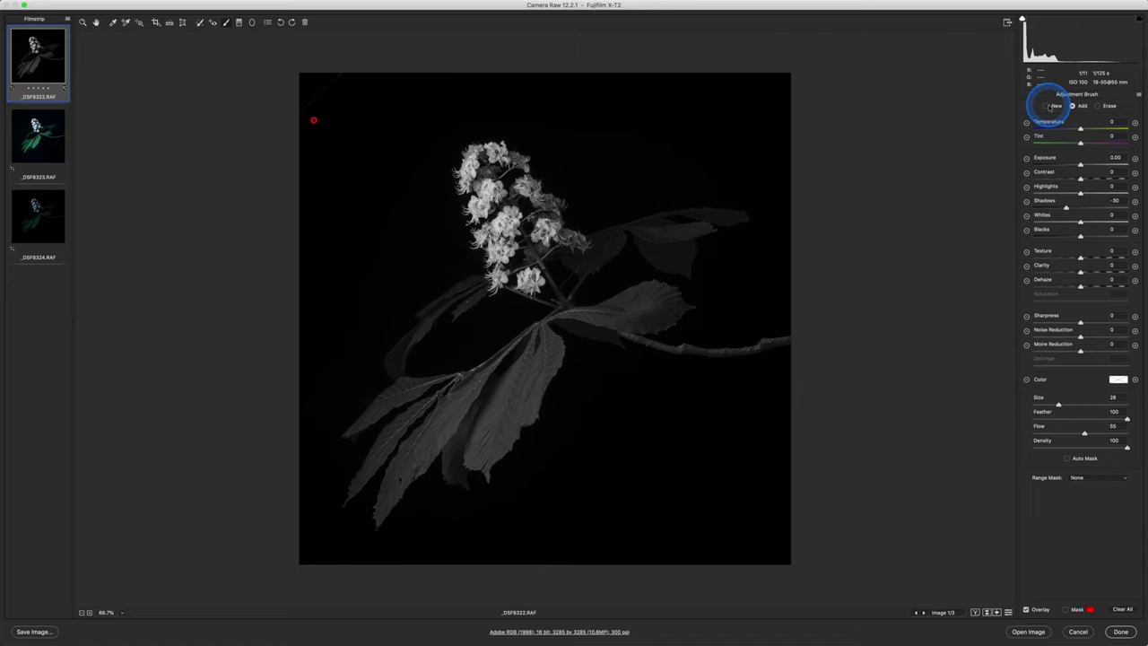
Add a new brush adjustment with Exposure -1.15 and Flow 30, darkening the branch near the image edge with brush sizes 44 and 34
click(1049, 105)
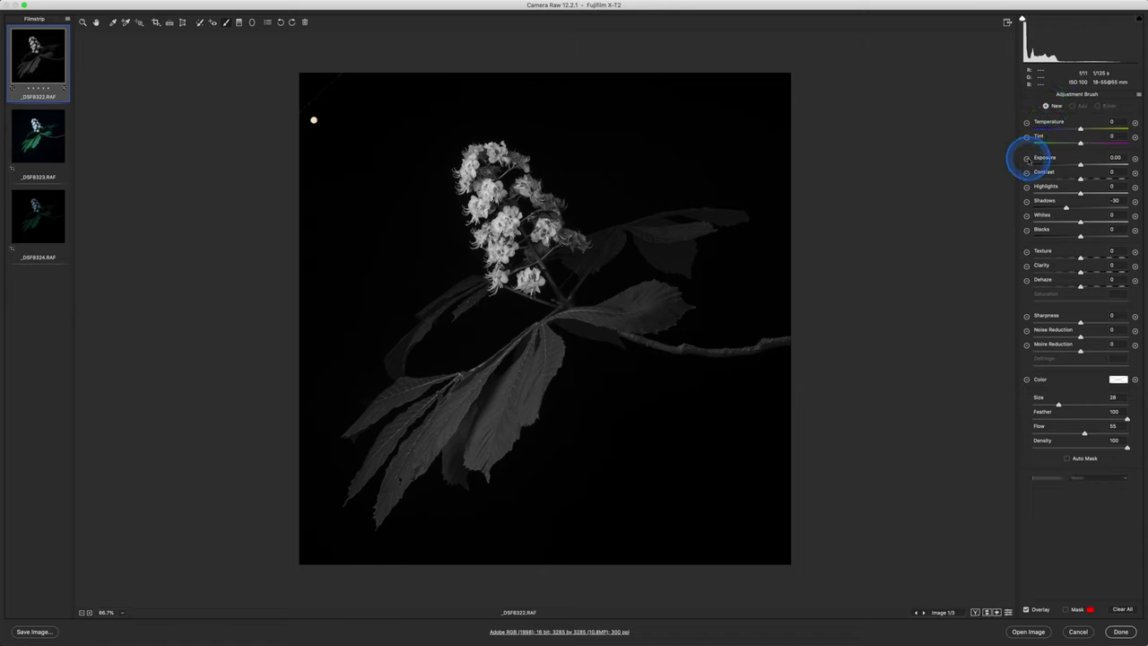
click(1027, 158)
drag(1072, 165, 1067, 165)
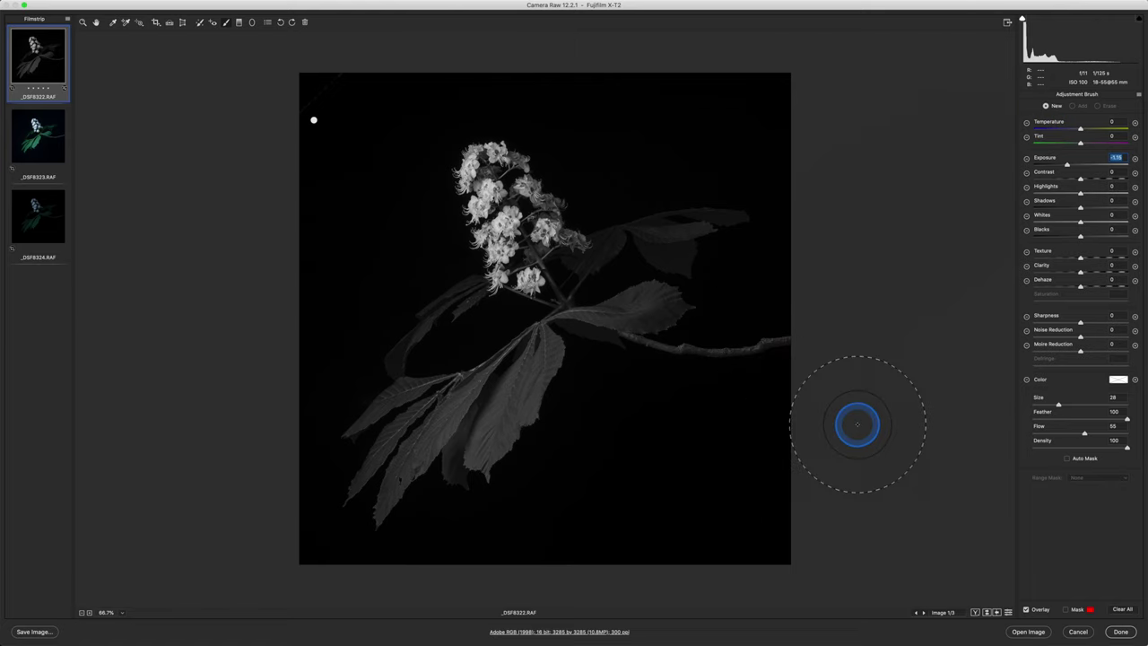
key(bracketright)
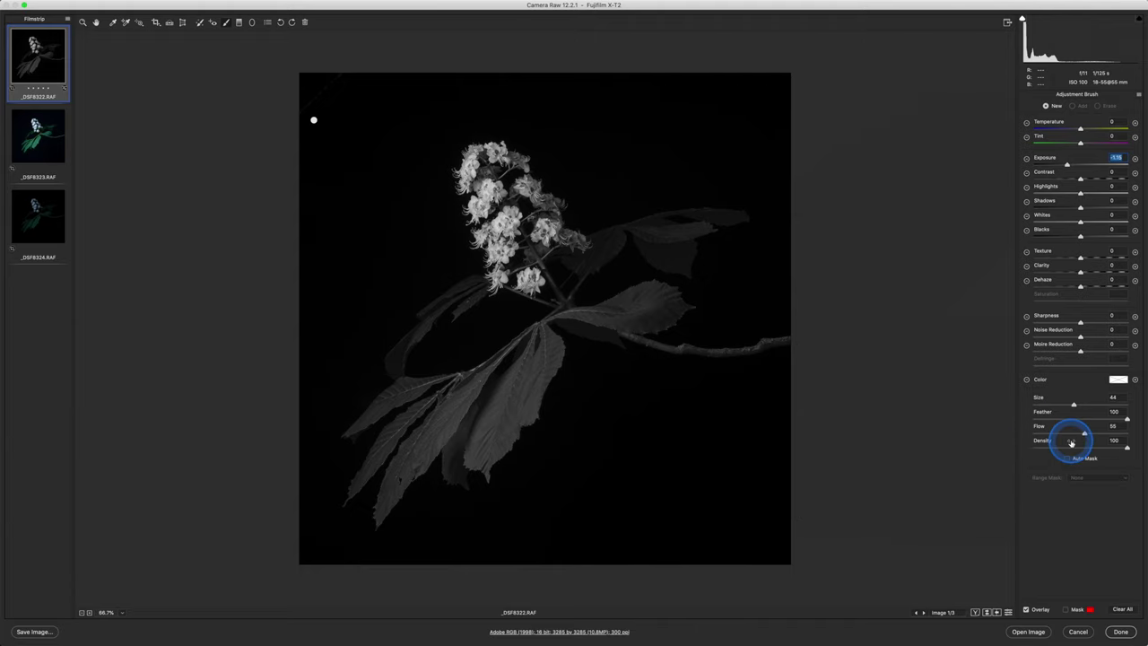
drag(1085, 434, 1061, 435)
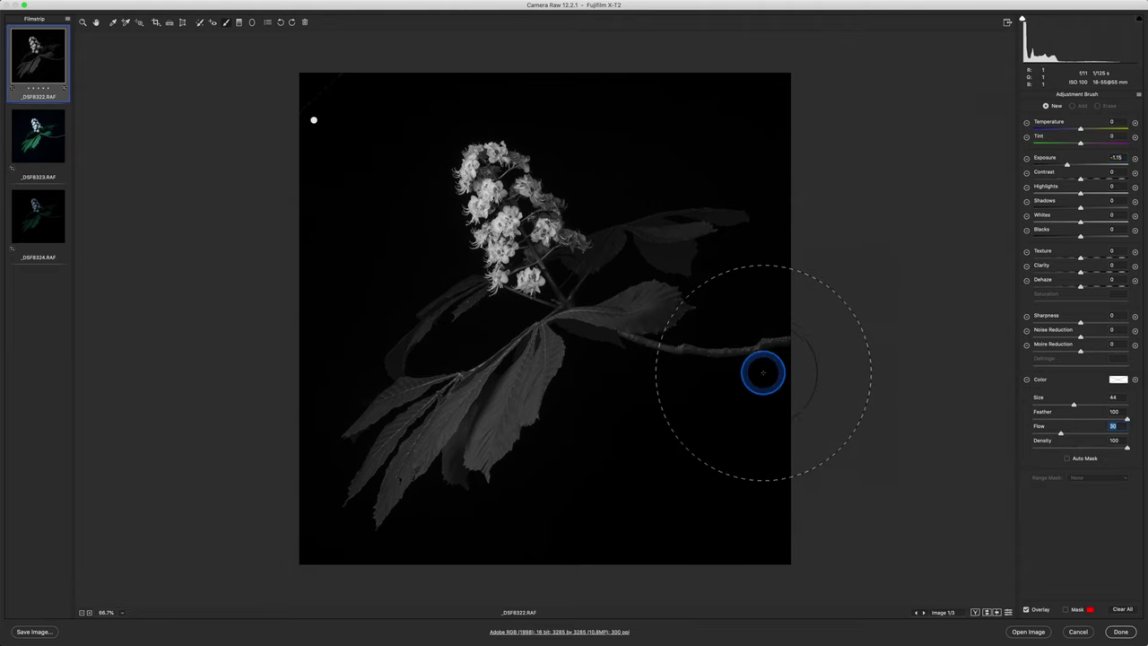
click(786, 321)
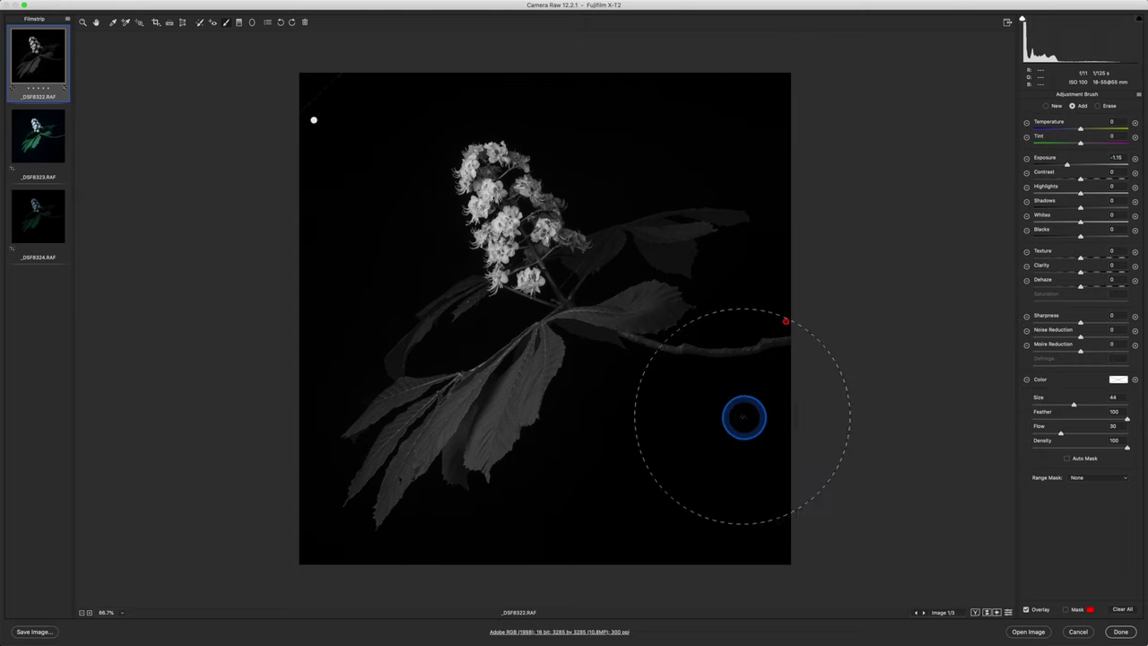
key(bracketleft)
key(bracketleft)
key(bracketleft)
key(bracketleft)
key(bracketleft)
key(bracketleft)
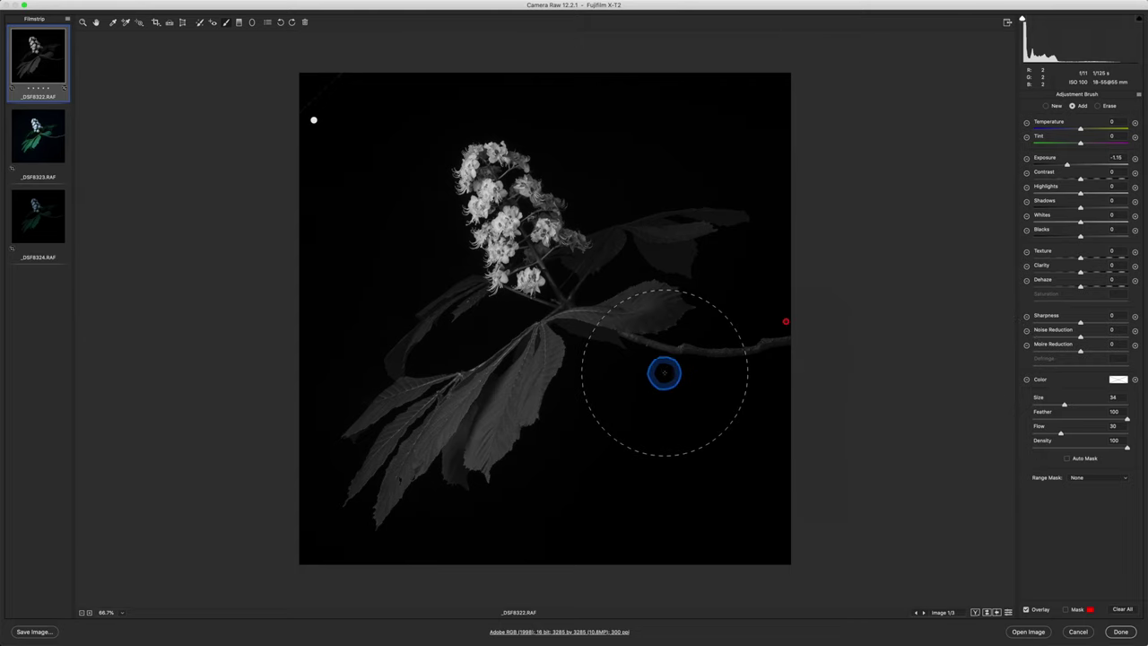
Add another brush adjustment over the large lower leaves with brush size 65, and set its Exposure to -1.55
click(1046, 106)
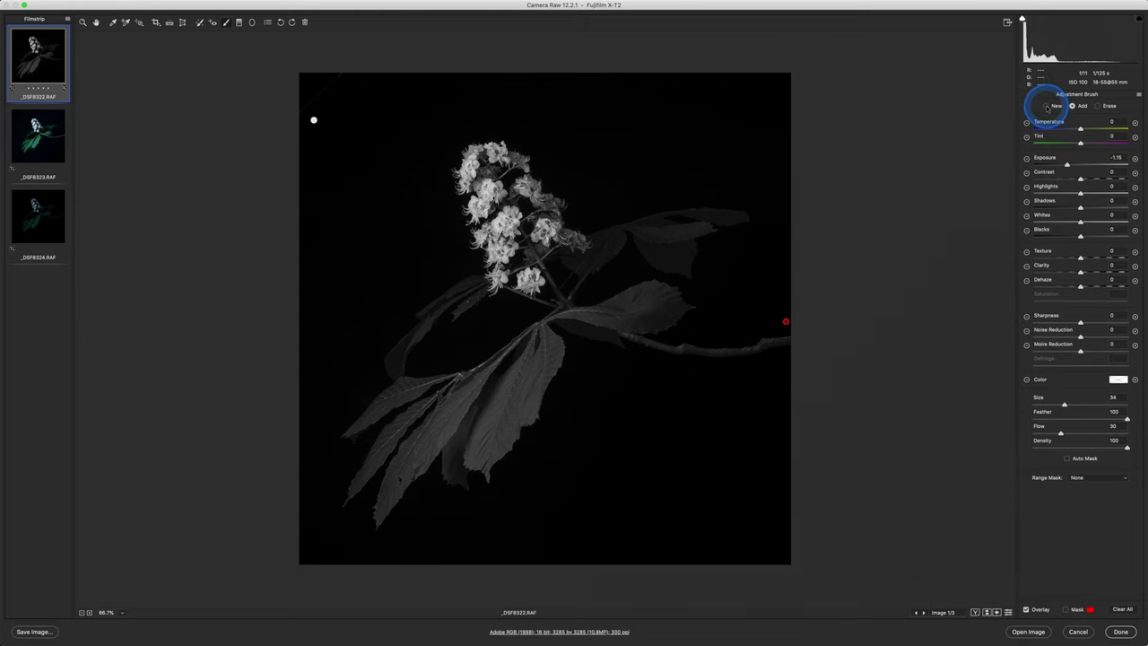
key(bracketright)
key(bracketright)
key(bracketright)
key(bracketright)
key(bracketright)
key(bracketright)
key(bracketright)
key(bracketright)
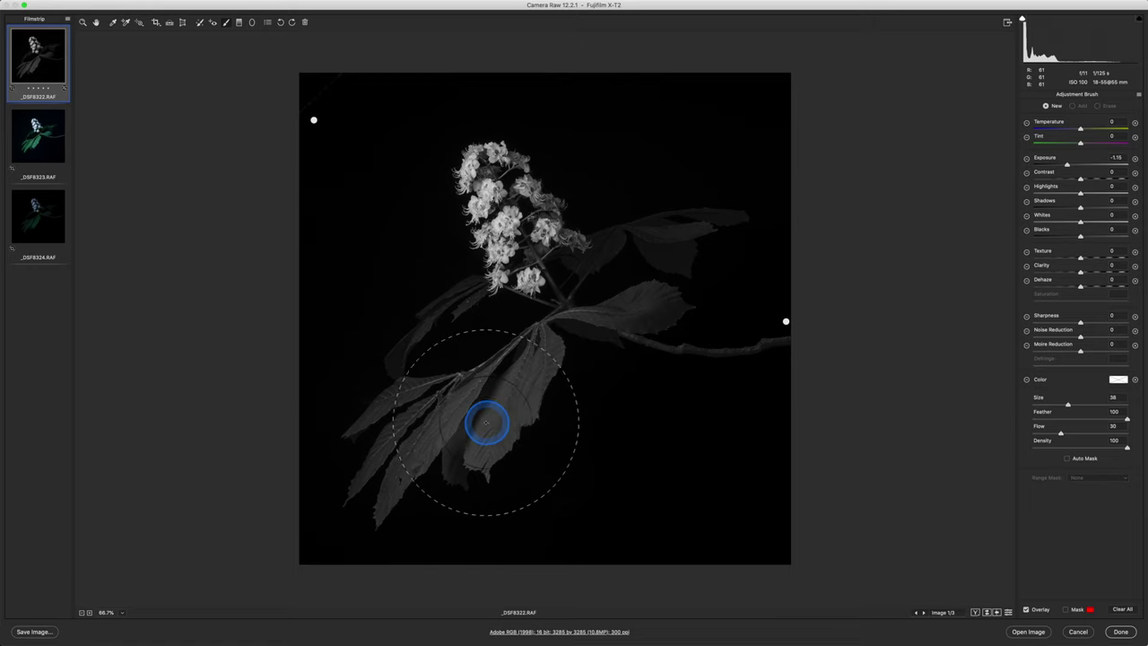
key(bracketright)
key(bracketright)
key(bracketright)
key(bracketright)
key(bracketright)
key(bracketright)
key(bracketright)
key(bracketright)
key(bracketright)
key(bracketright)
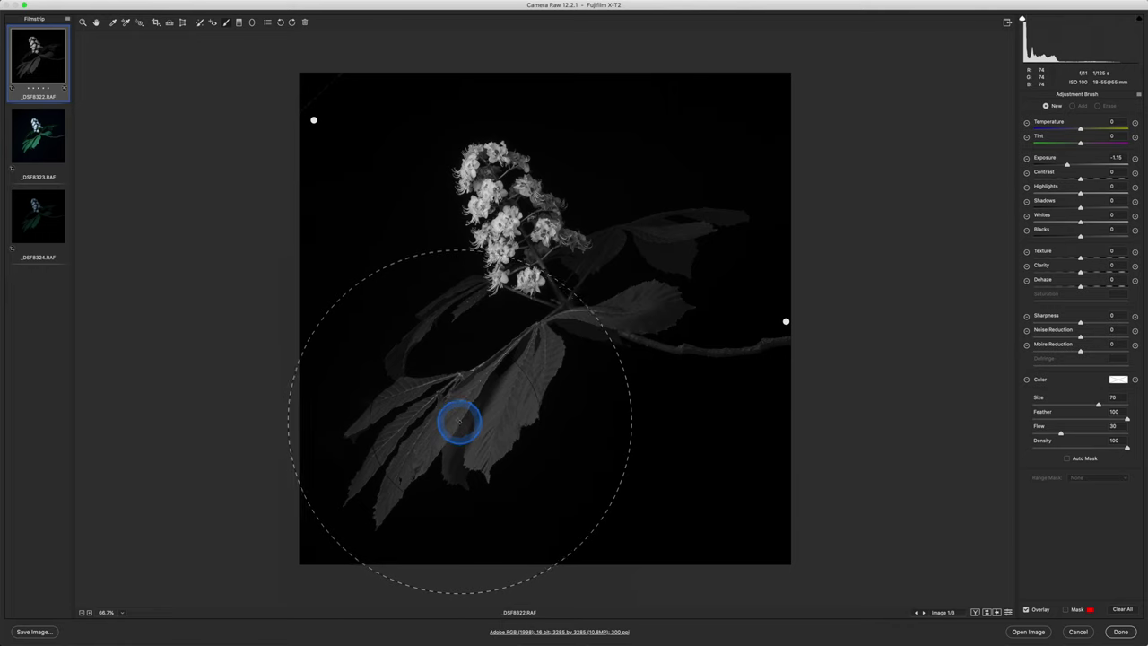
key(bracketleft)
key(bracketleft)
key(bracketleft)
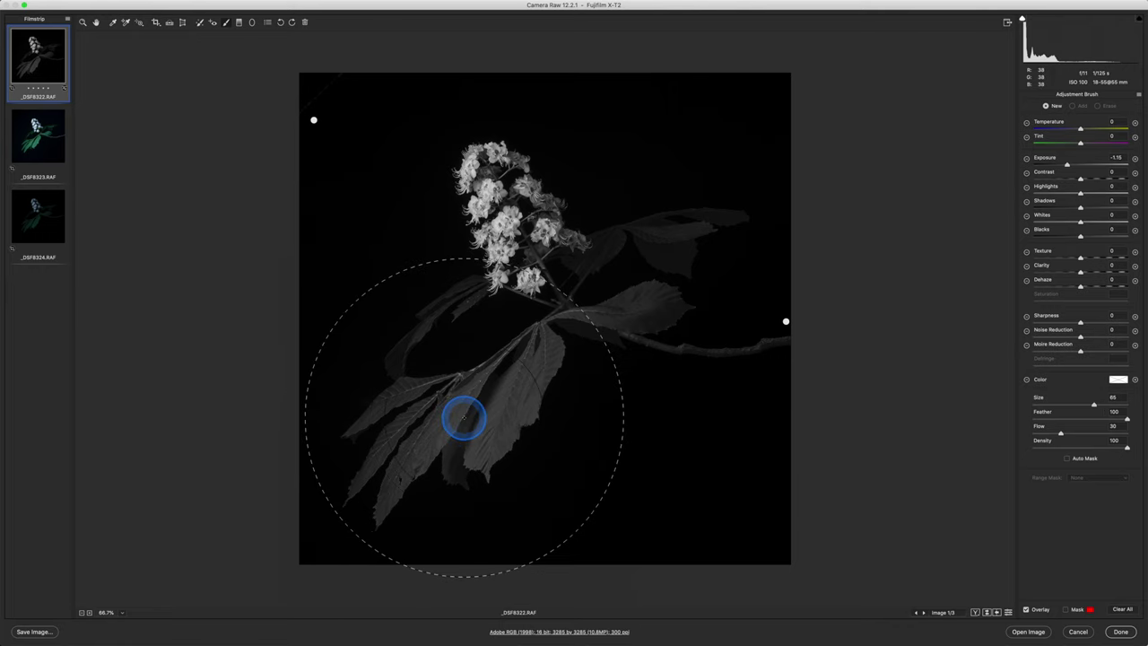
click(463, 418)
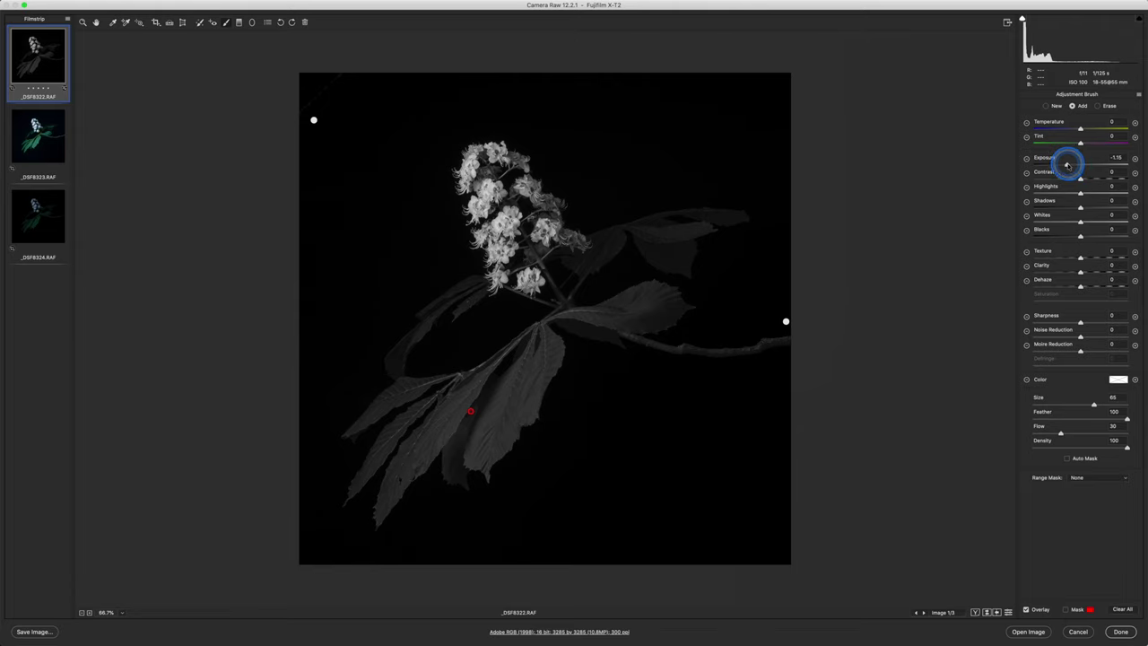
drag(1067, 164, 1062, 164)
Darken the bright upper-left florets with a new, smaller brush adjustment, hide the pin overlay, and set its Exposure to about -1.20
click(1046, 107)
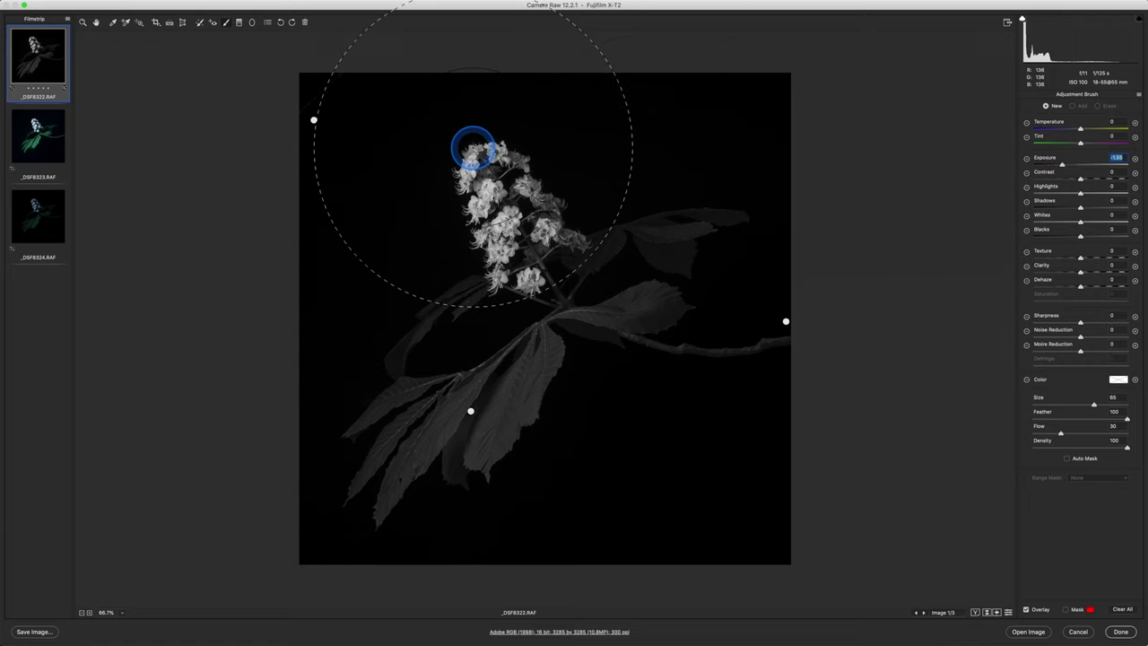
key(bracketleft)
key(bracketleft)
key(bracketleft)
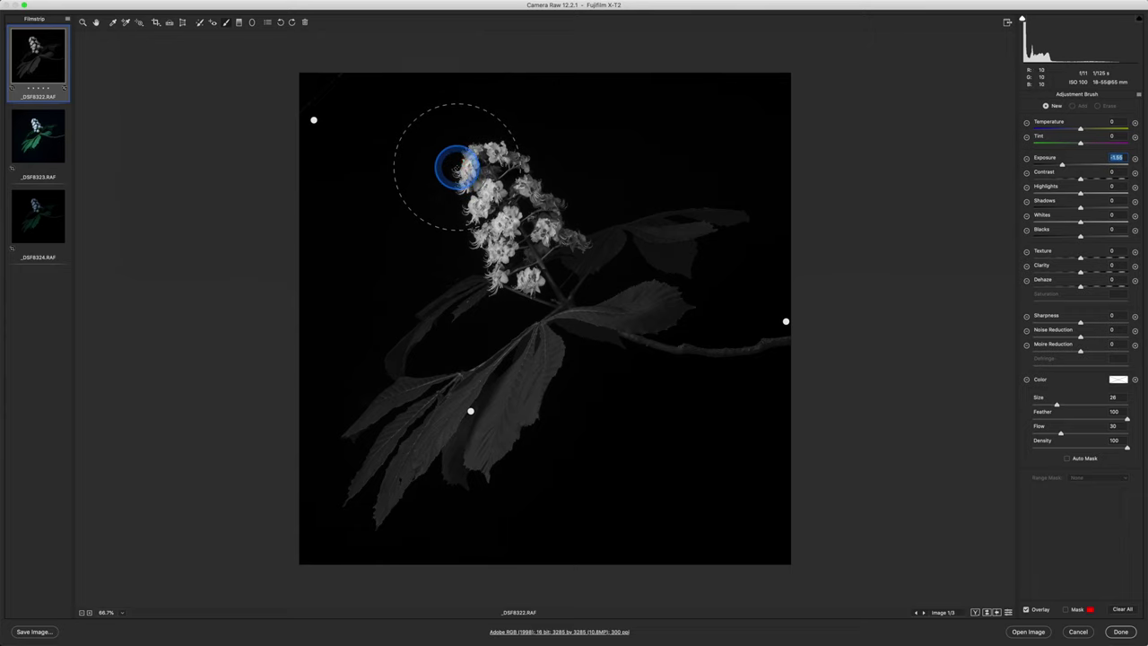
click(462, 165)
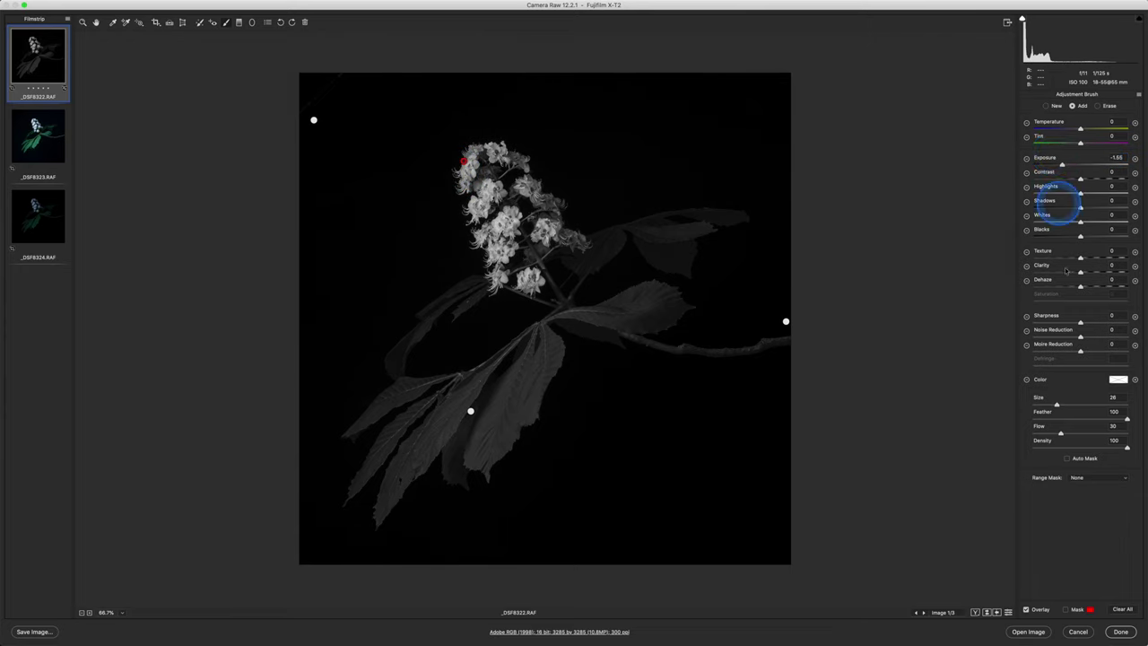
click(1027, 609)
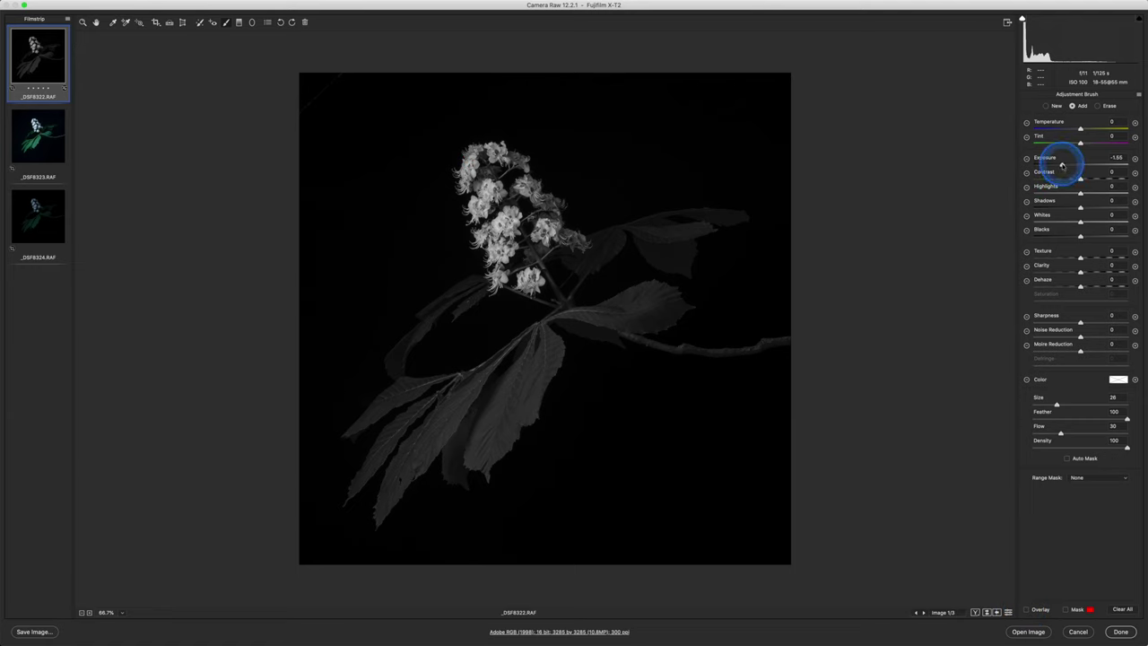
drag(1061, 165, 1066, 165)
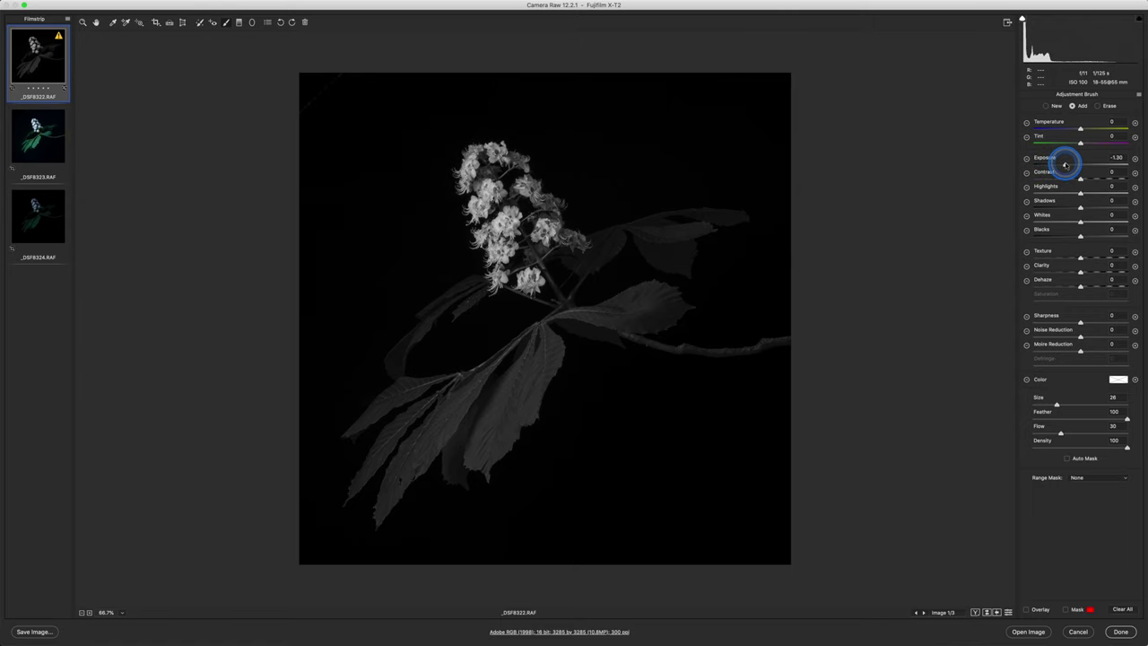
drag(1066, 165, 1066, 165)
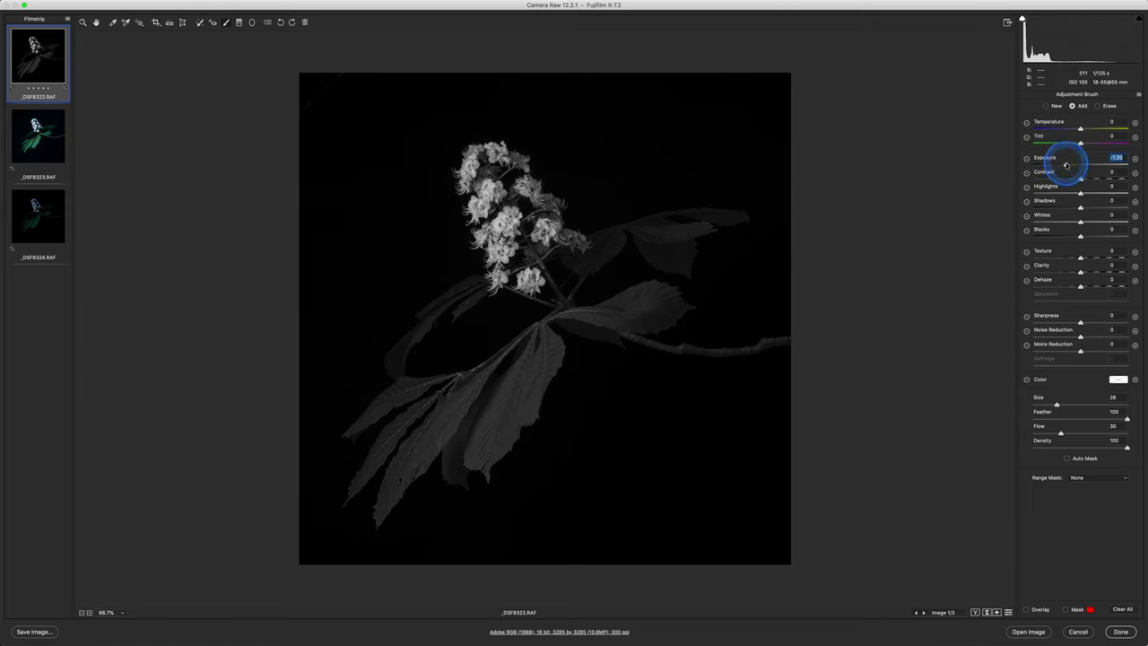
Brighten the darker florets along the blossom's right side with a new brush adjustment, and set its Exposure to +0.90
click(1045, 107)
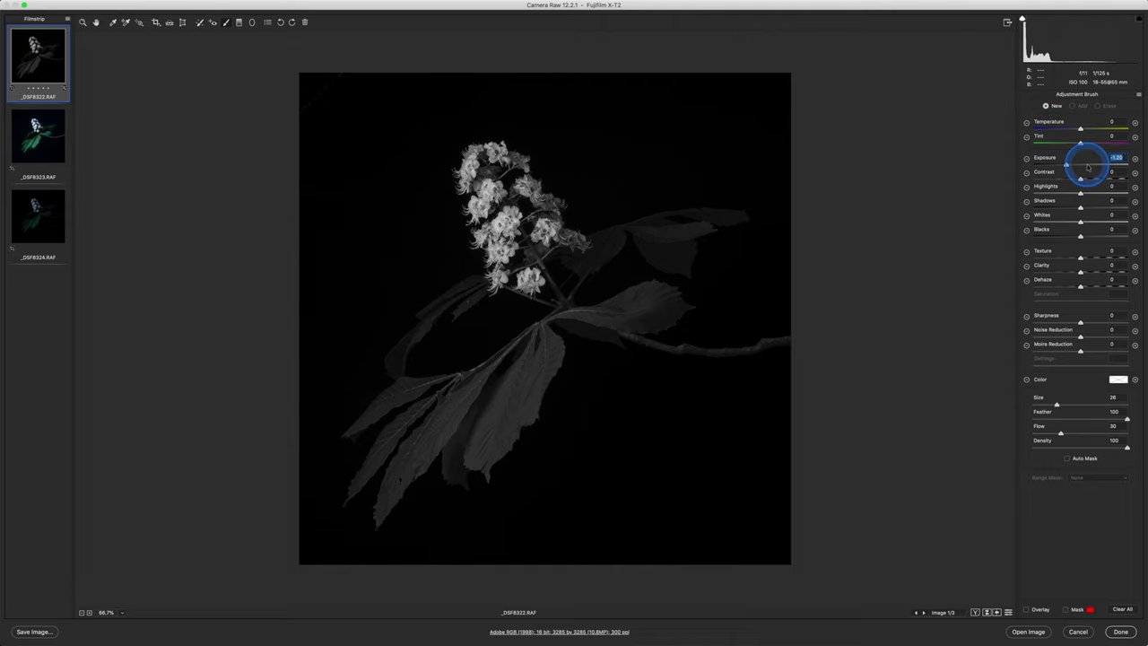
click(1087, 165)
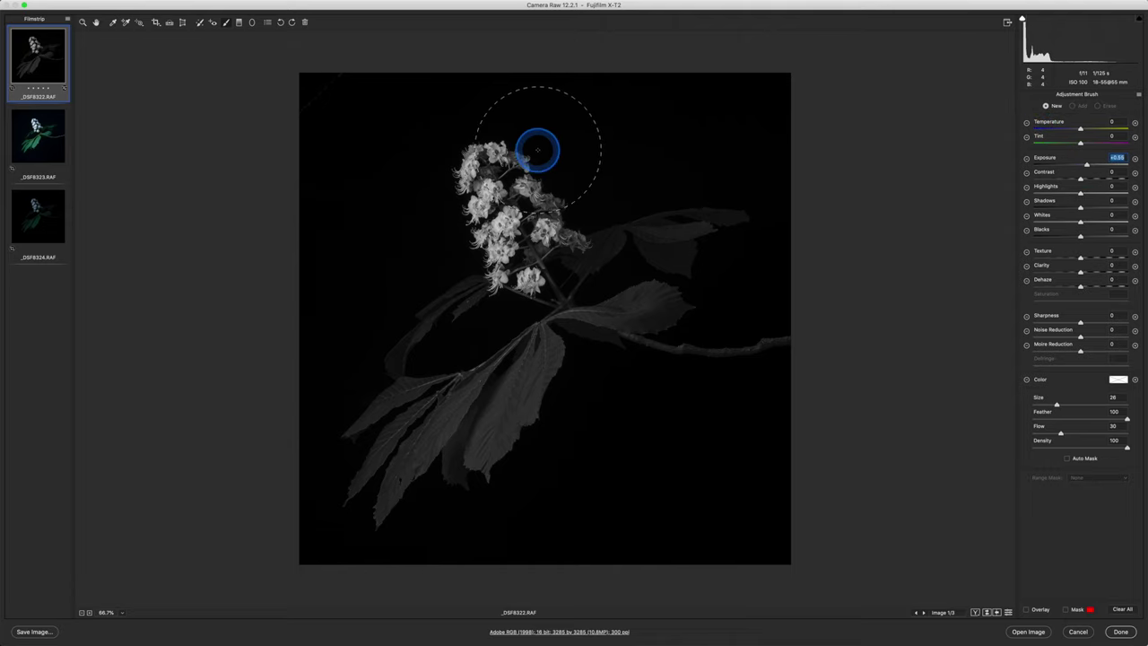
mouse_move(530, 153)
mouse_down()
mouse_move(567, 239)
mouse_move(563, 228)
mouse_up()
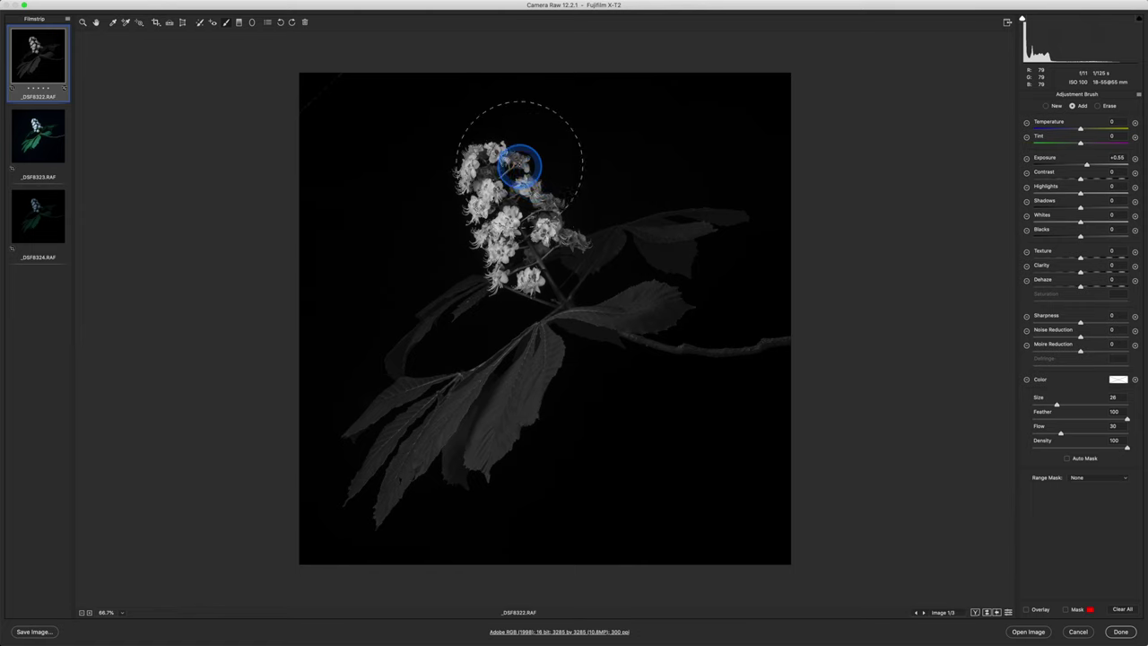
click(522, 163)
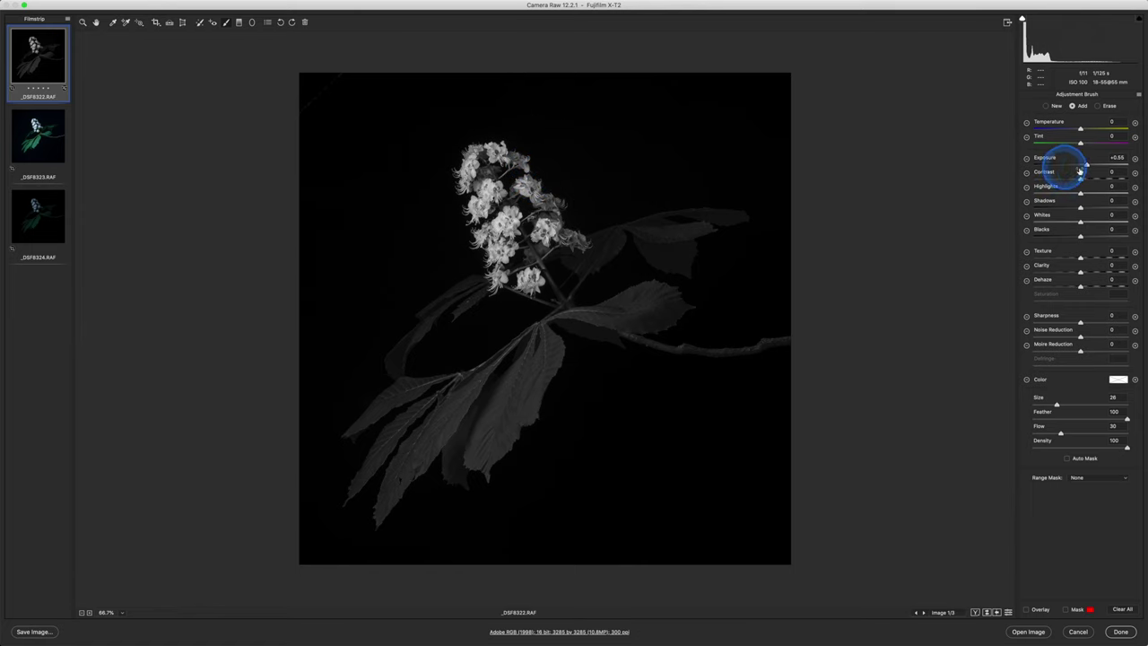
drag(1086, 165, 1094, 165)
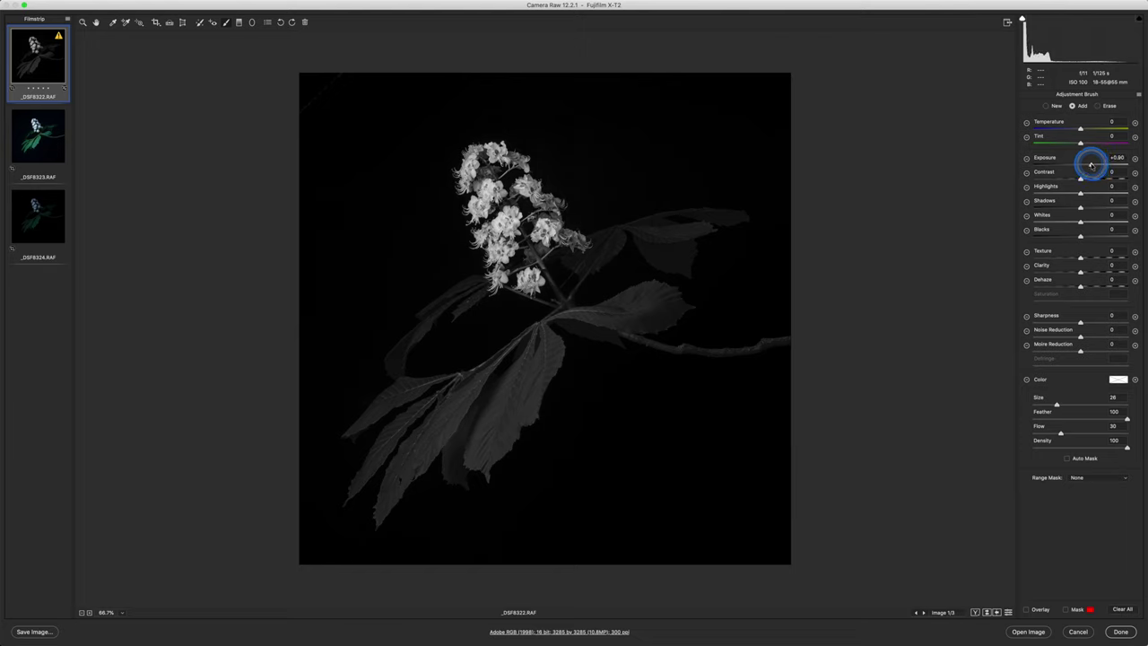
drag(1091, 166, 1091, 166)
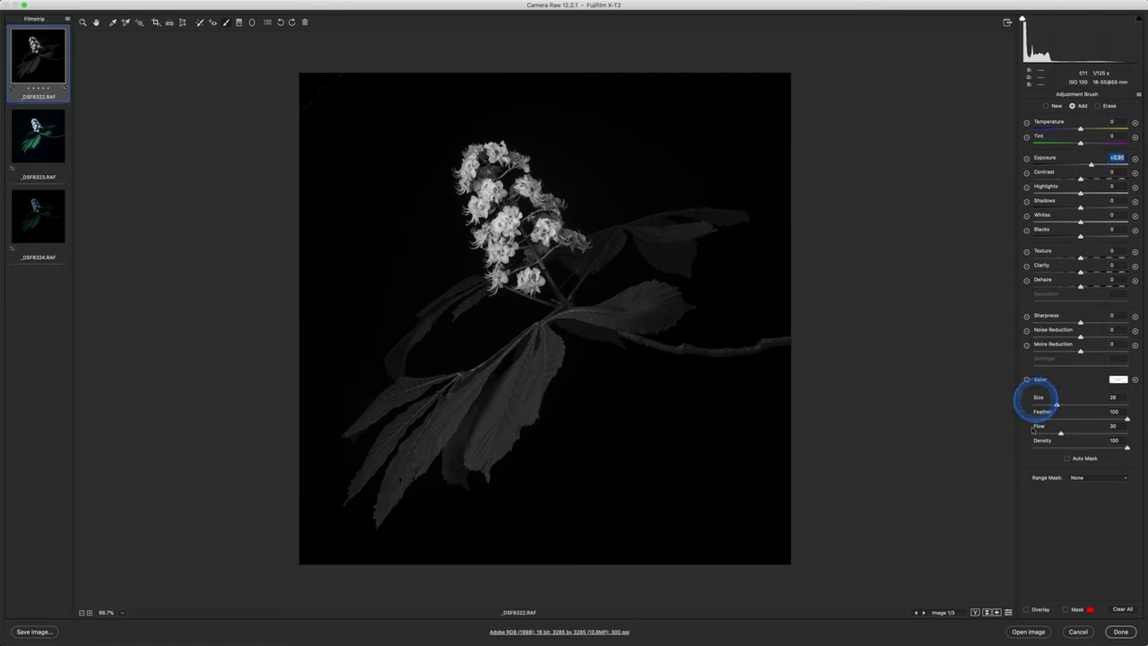
Compare the image with and without the brush adjustments, ending with them applied
click(1008, 612)
click(1008, 612)
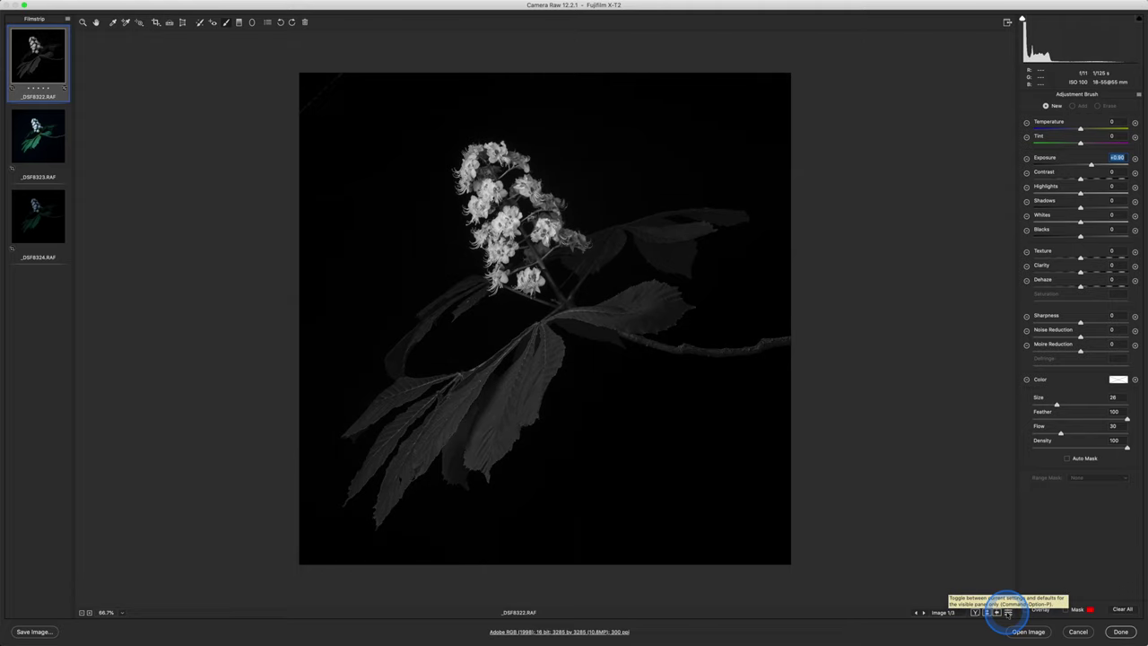
click(1008, 612)
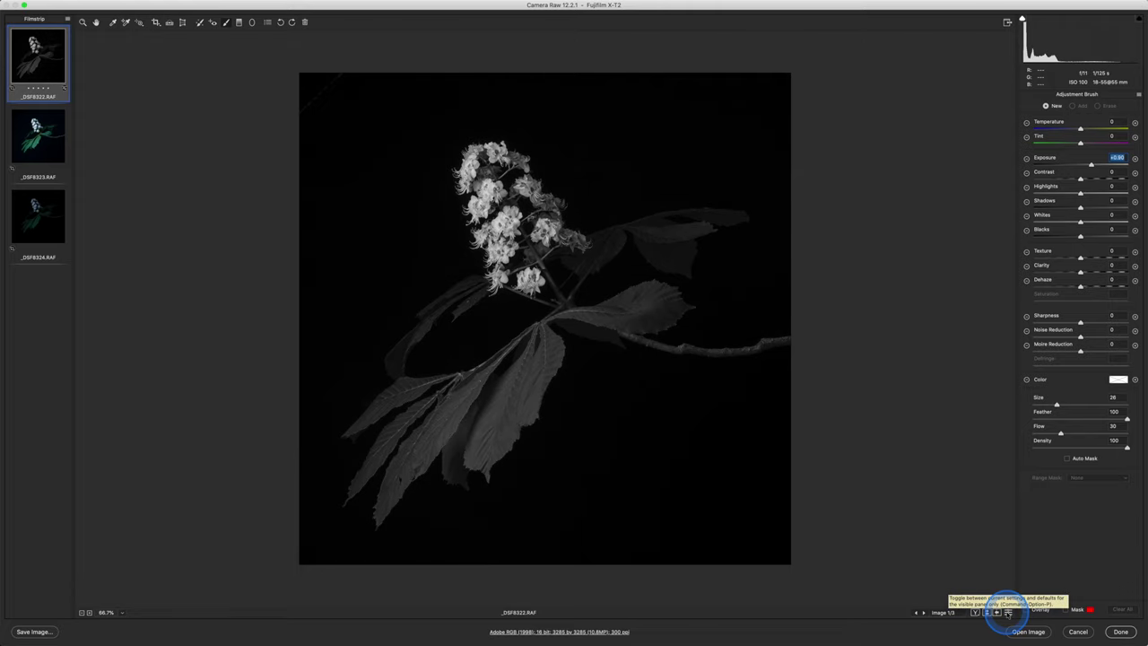
click(1008, 612)
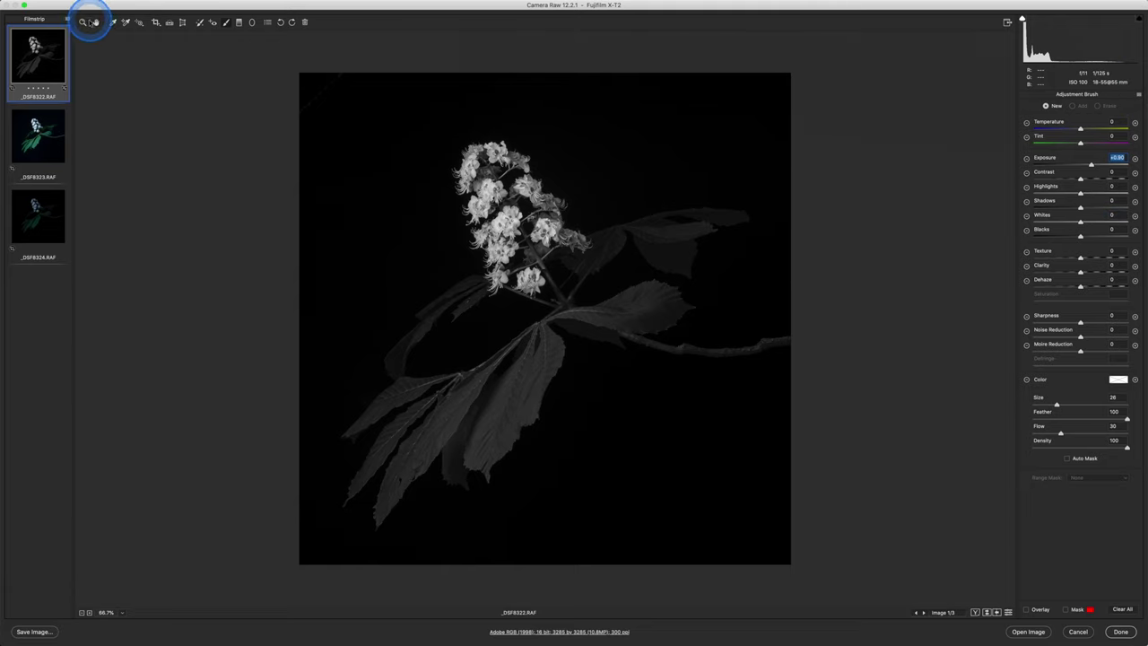
Leave the Adjustment Brush and save the current edit as a snapshot named B&W
click(94, 21)
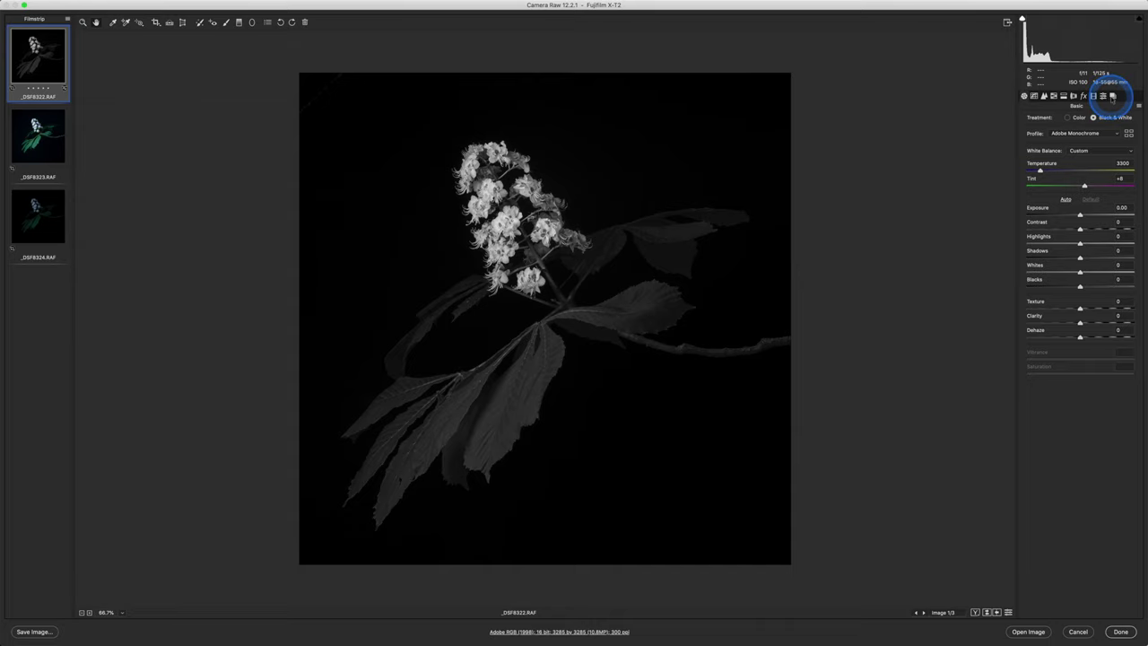
click(1112, 96)
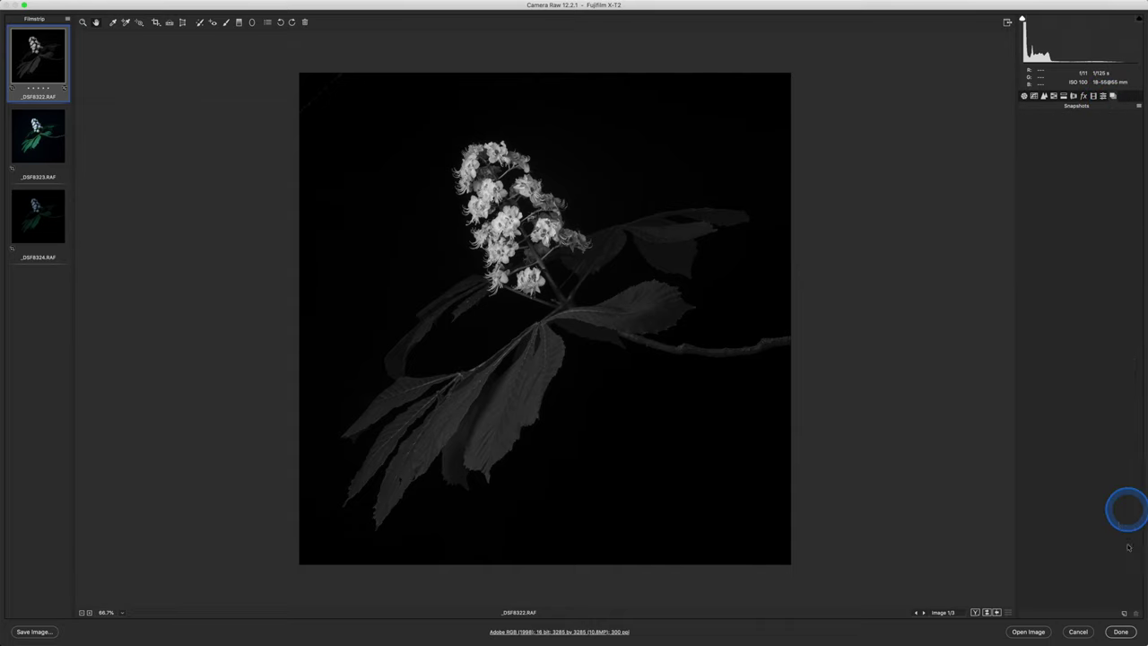
click(1123, 613)
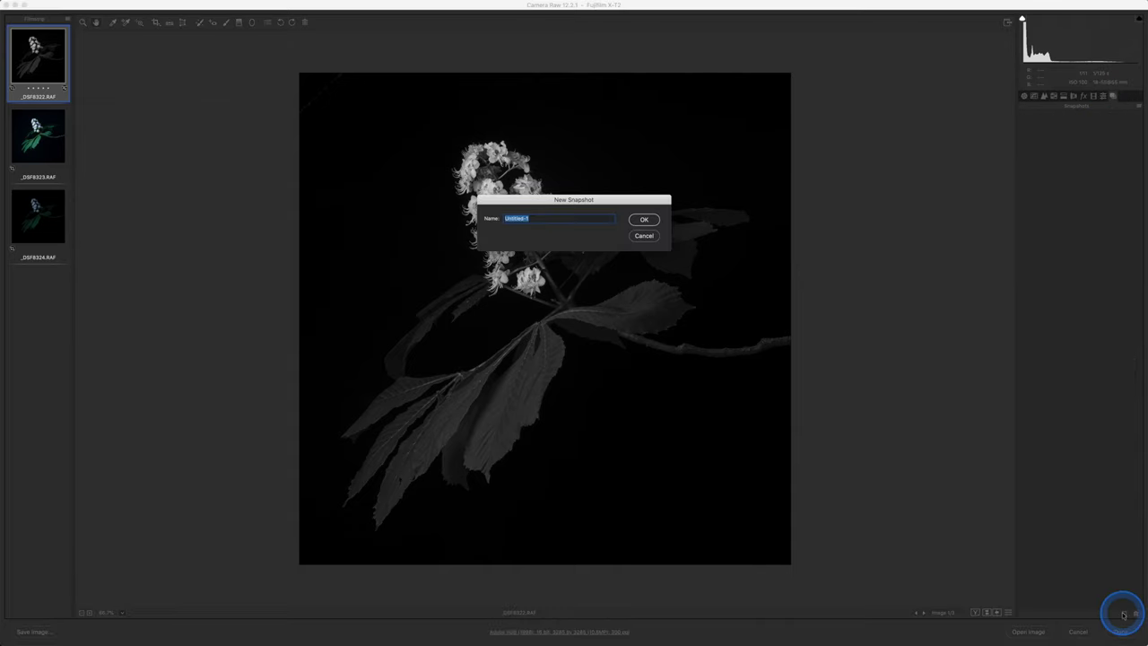
text(B)
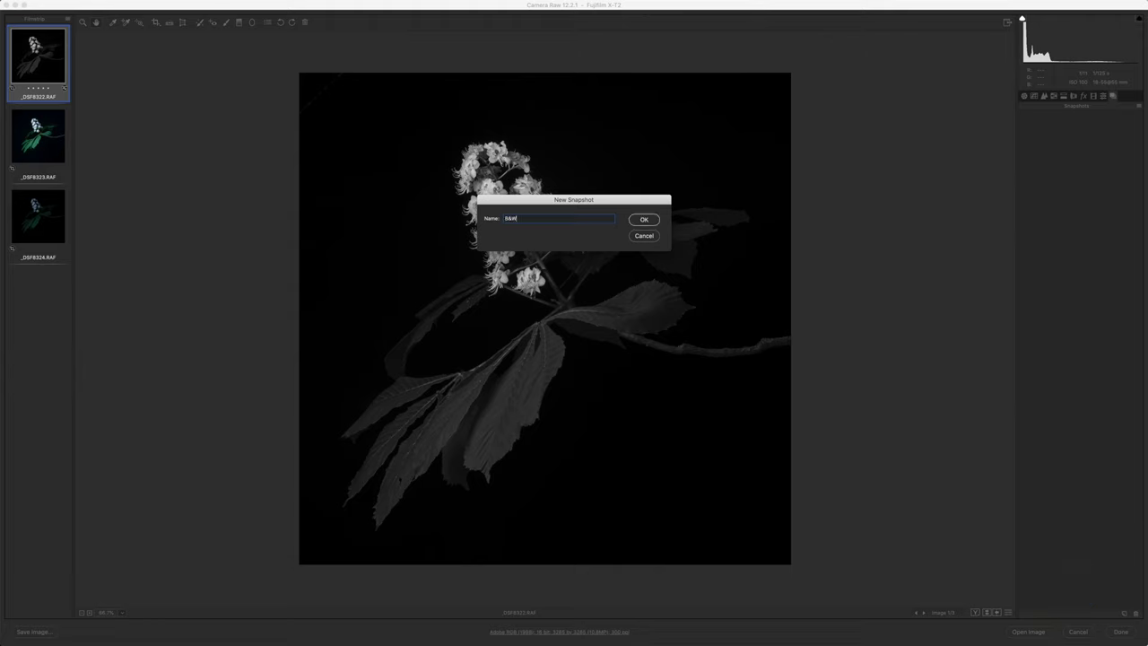
text(&W)
click(645, 221)
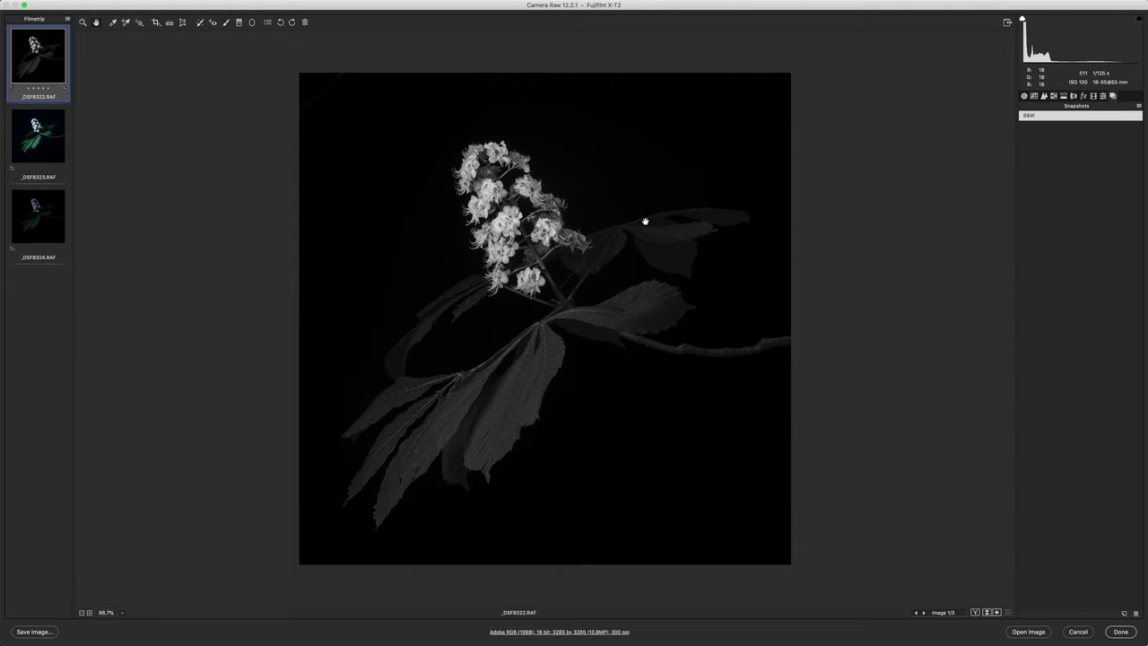
click(642, 212)
Open the edited _DSF8322.RAF as a normal image
click(1026, 631)
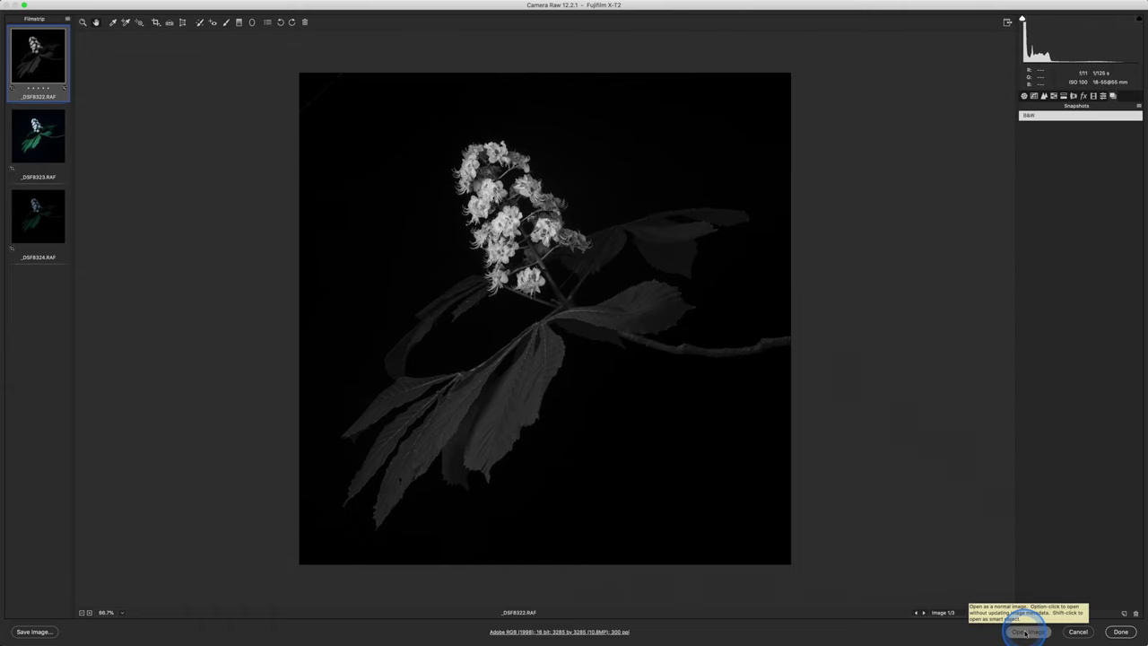